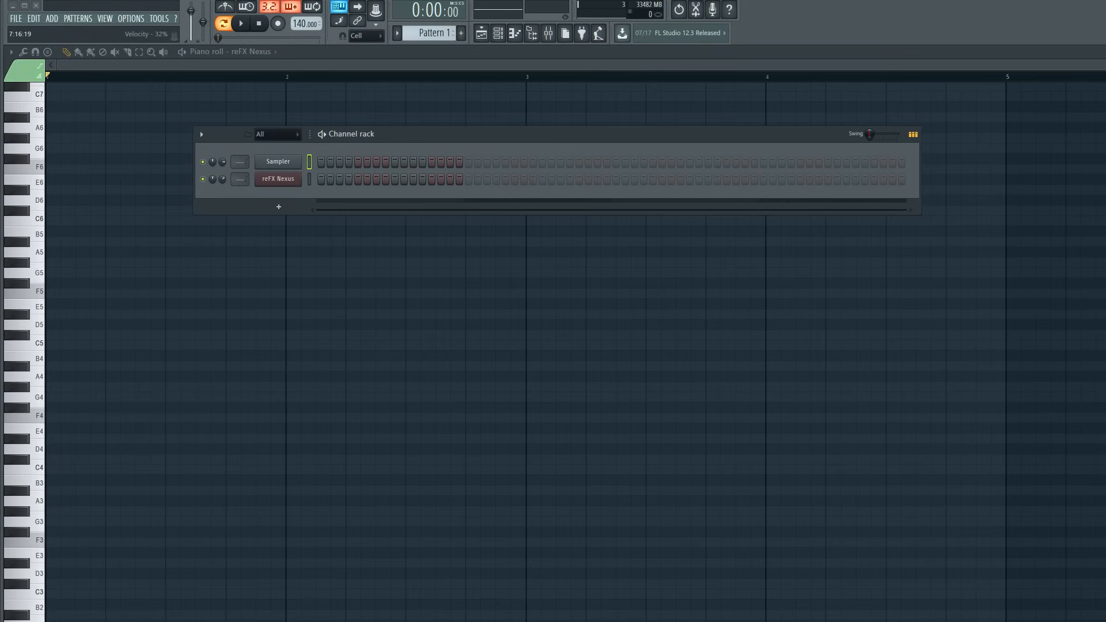
# Open the piano roll of the Sampler channel from the channel rack.
pyautogui.click(291, 168)
pyautogui.click(372, 305)
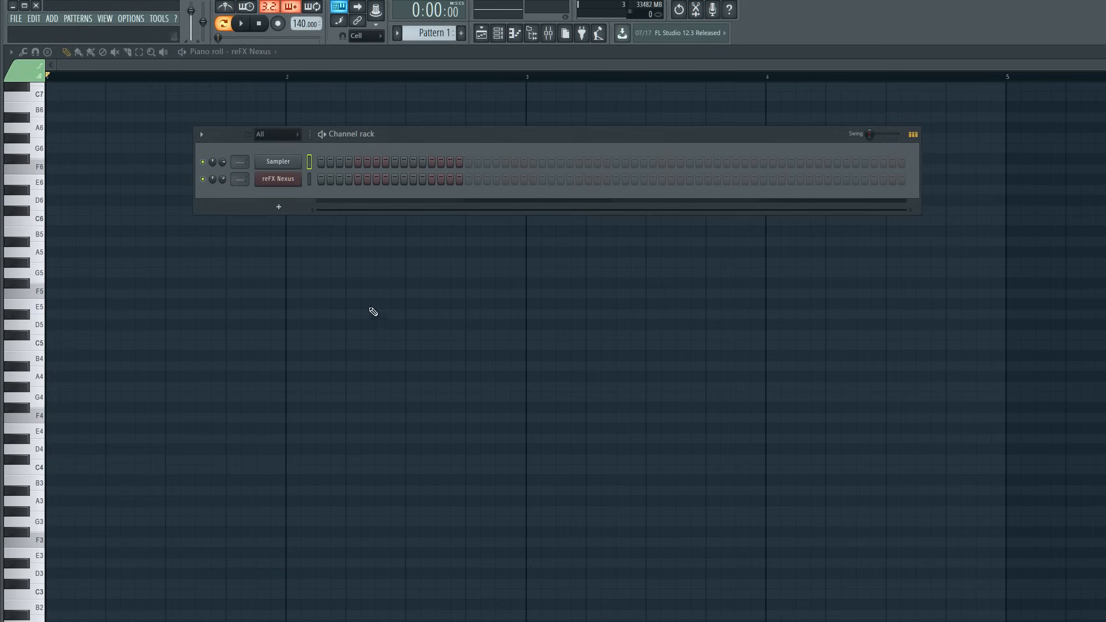
pyautogui.rightClick(288, 163)
pyautogui.click(328, 160)
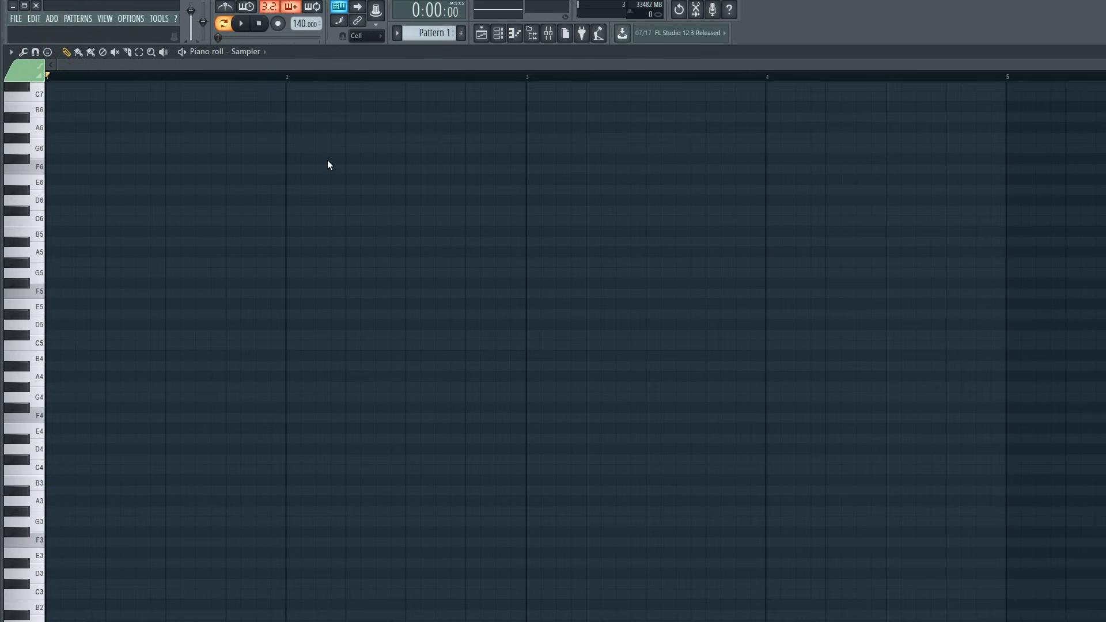
# Stamp a Minor 7th chord on G4 at the start of bar 1 and delete it.
pyautogui.click(50, 54)
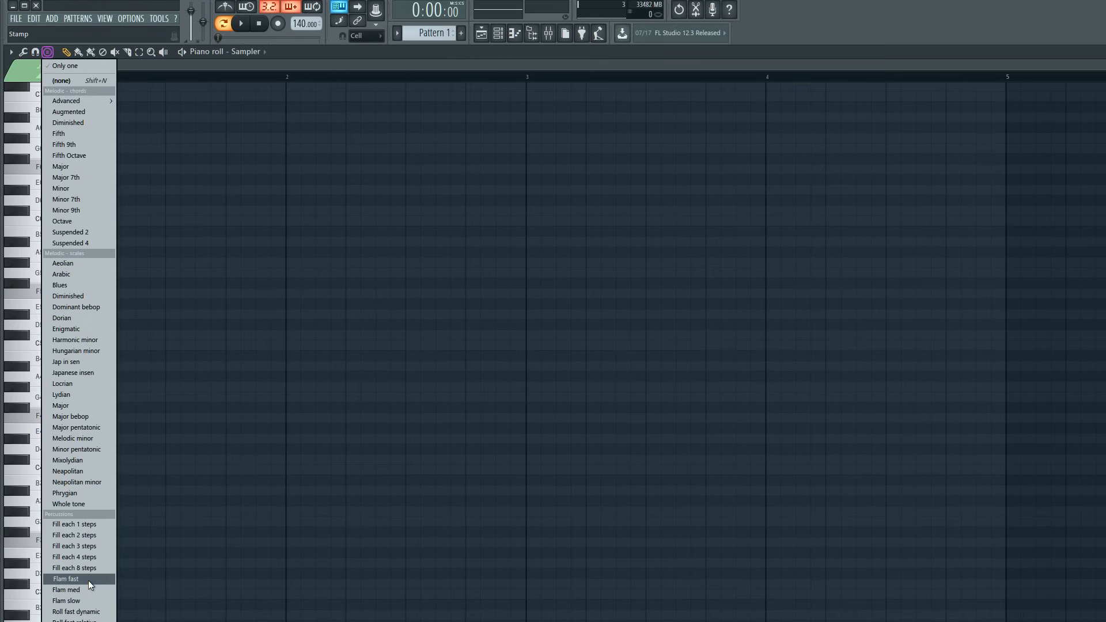
pyautogui.click(83, 200)
pyautogui.click(52, 398)
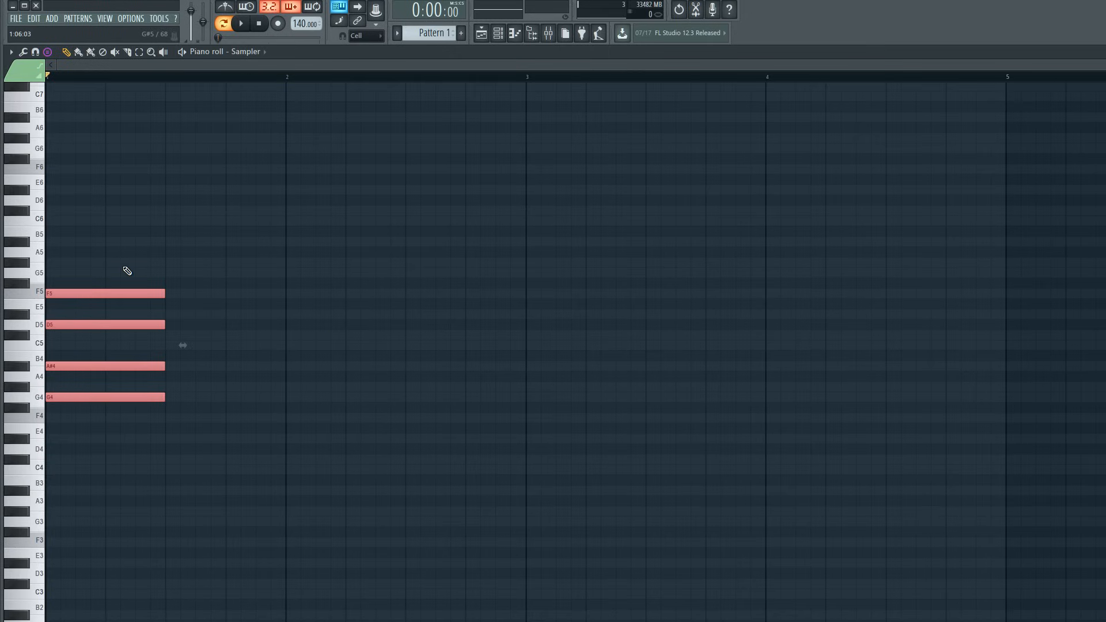
pyautogui.rightClick(153, 395)
# Stamp the Aeolian scale on F#4 at the start of bar 1 in the Sampler's piano roll.
pyautogui.click(49, 53)
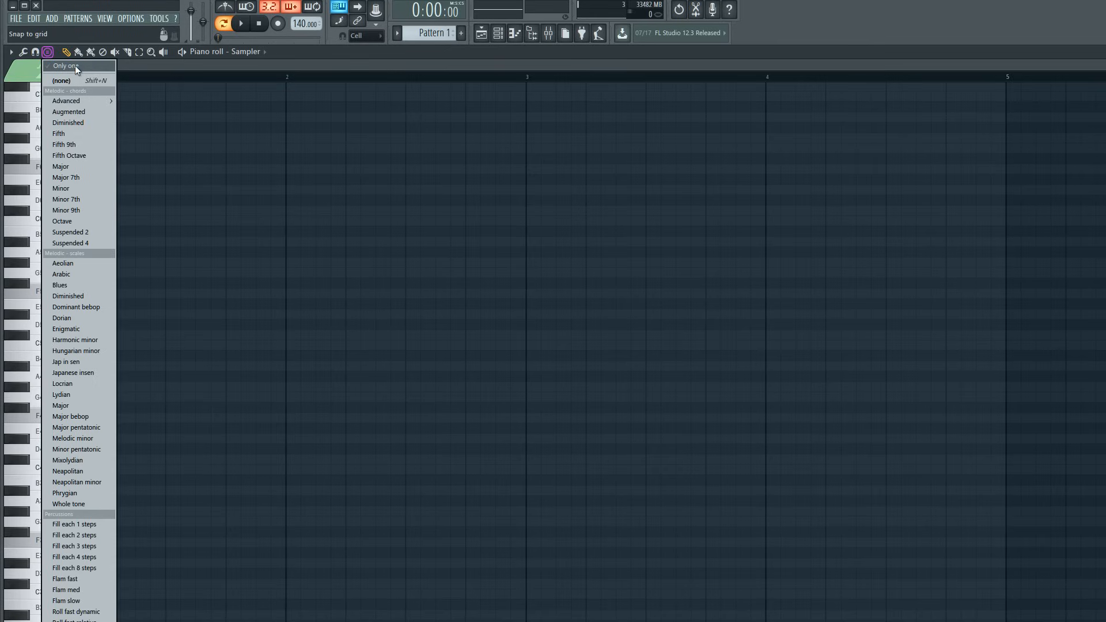
pyautogui.click(80, 264)
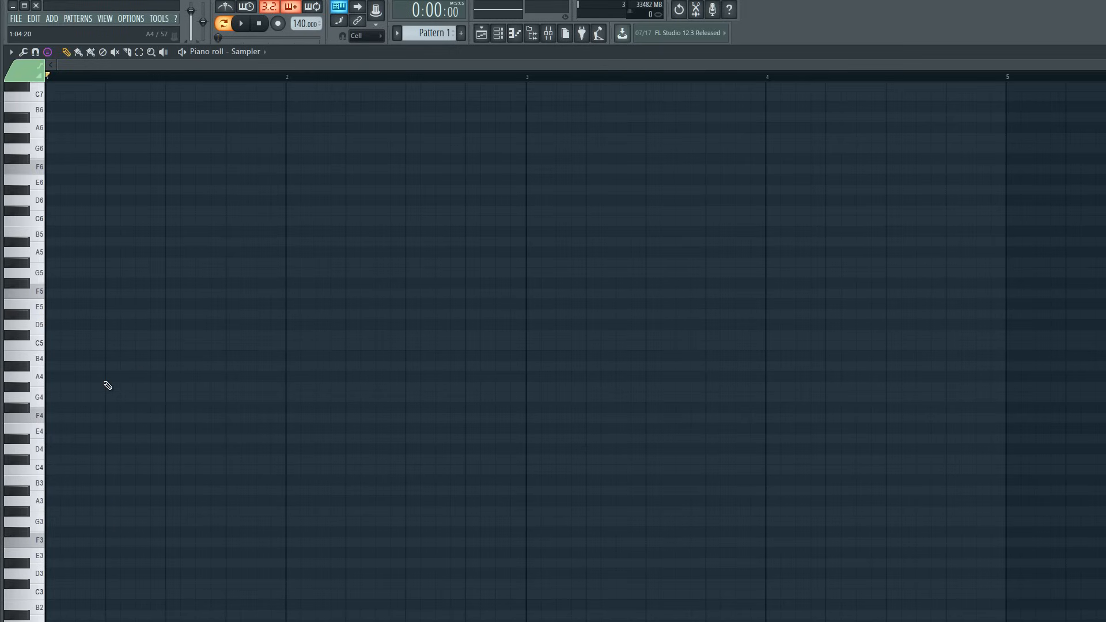
pyautogui.click(49, 408)
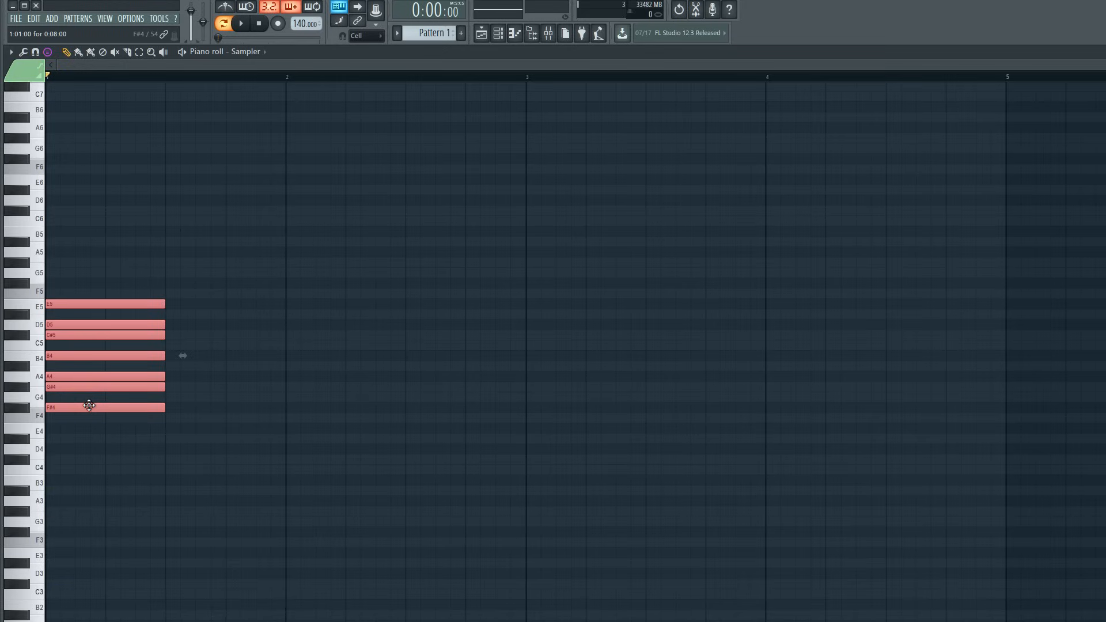
# Stamp the same Aeolian scale on F#1, F#2 and F#3 at the start of bar 1, filling the lower octaves.
pyautogui.scroll(-6, 104, 438)
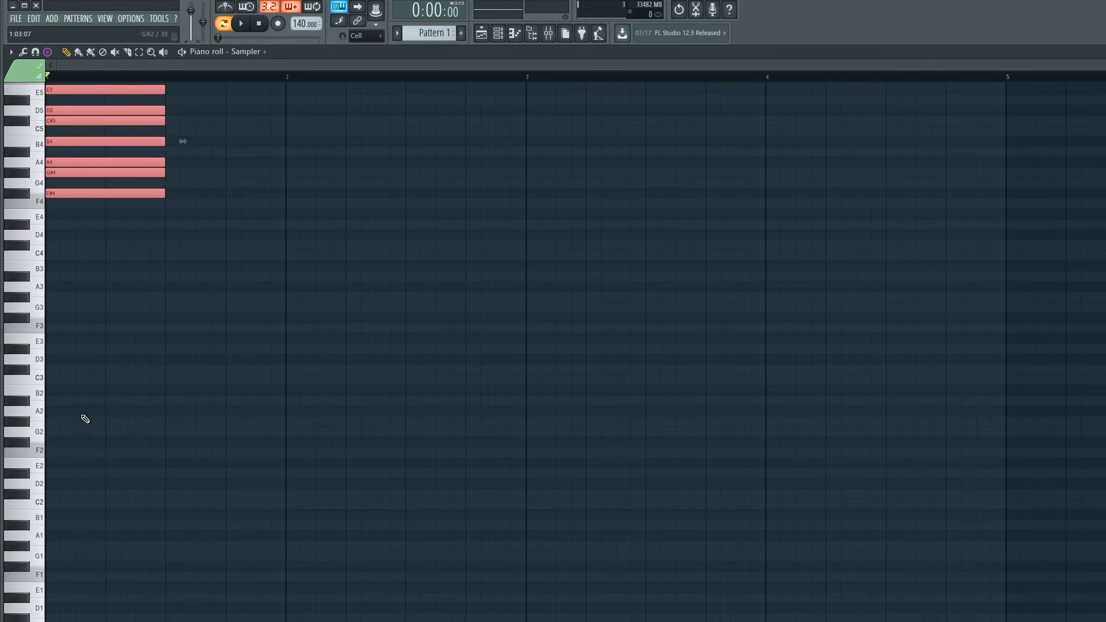
pyautogui.scroll(-3, 110, 504)
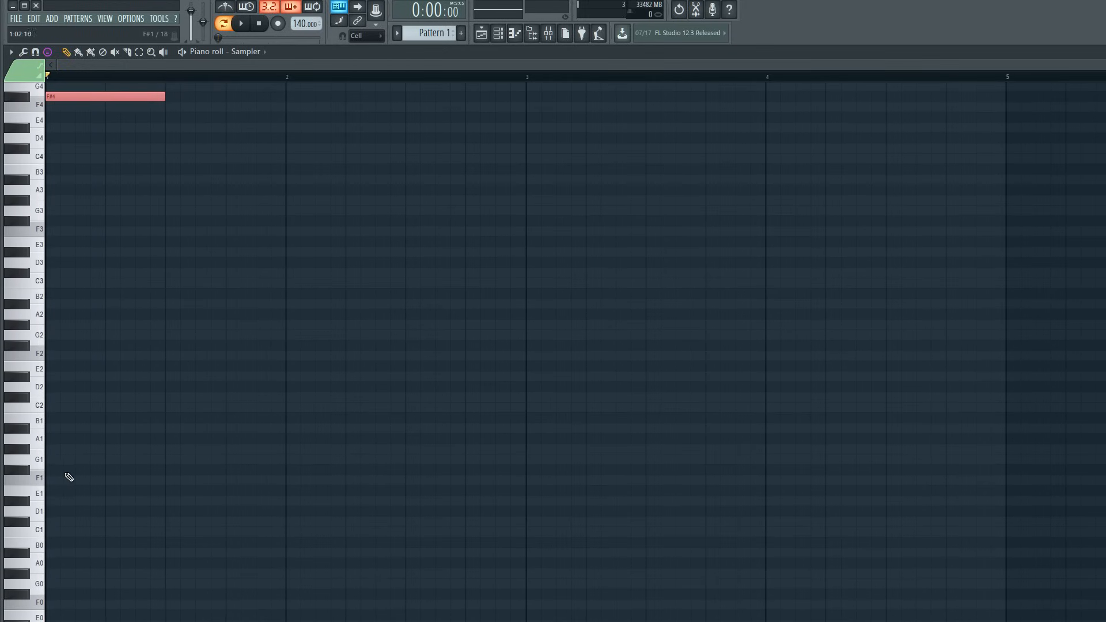
pyautogui.click(49, 472)
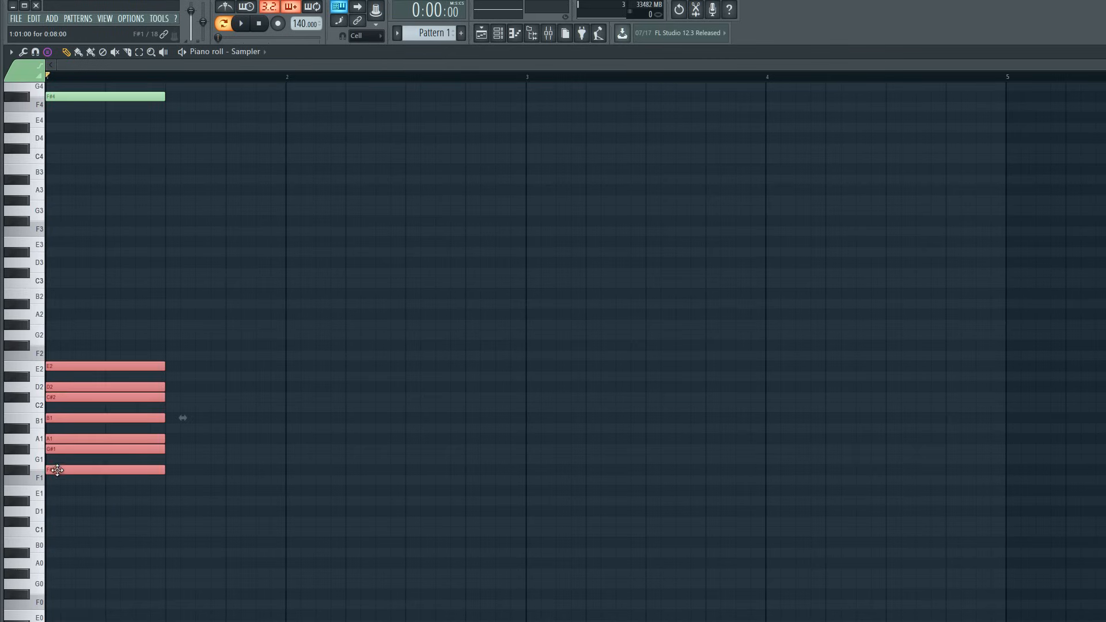
pyautogui.scroll(1, 47, 387)
pyautogui.click(48, 377)
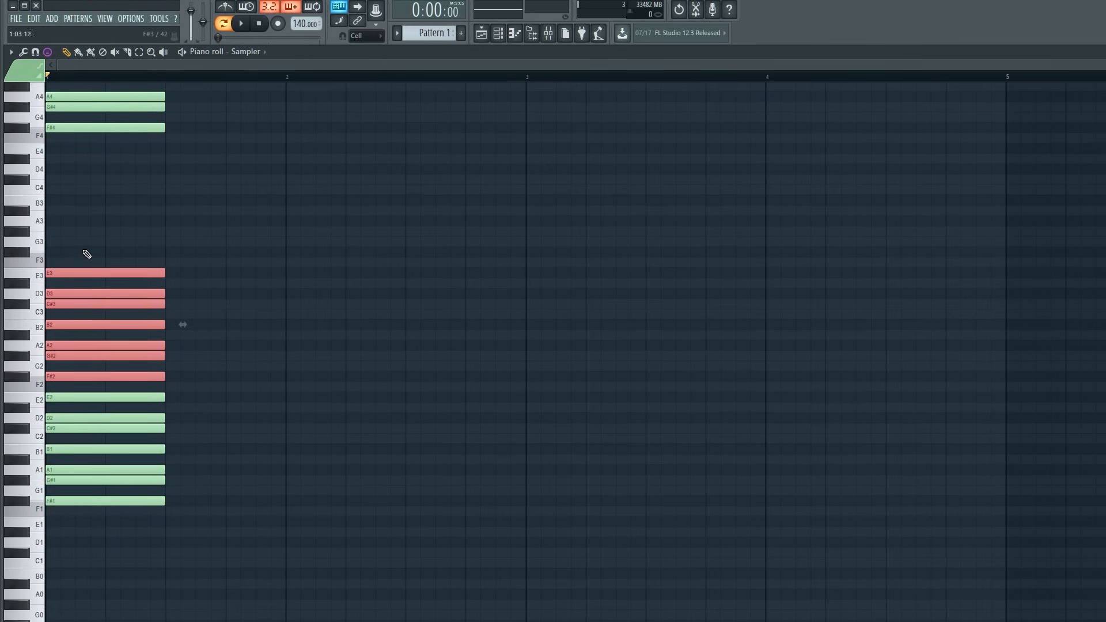
pyautogui.click(59, 242)
pyautogui.moveTo(59, 242)
pyautogui.mouseDown()
pyautogui.moveTo(62, 219)
pyautogui.moveTo(62, 249)
pyautogui.mouseUp()
pyautogui.scroll(3, 61, 249)
pyautogui.scroll(5, 83, 434)
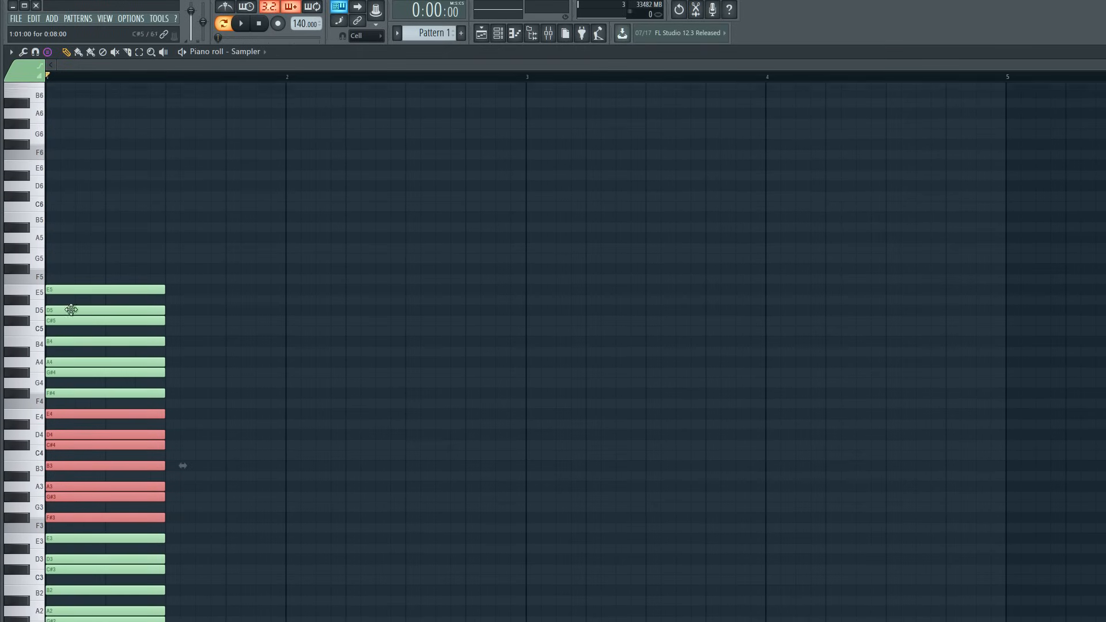
# Stamp the Aeolian scale on F#5, F#6, F#7 and F#8 at the start of bar 1, filling the upper octaves.
pyautogui.click(51, 283)
pyautogui.scroll(3, 49, 274)
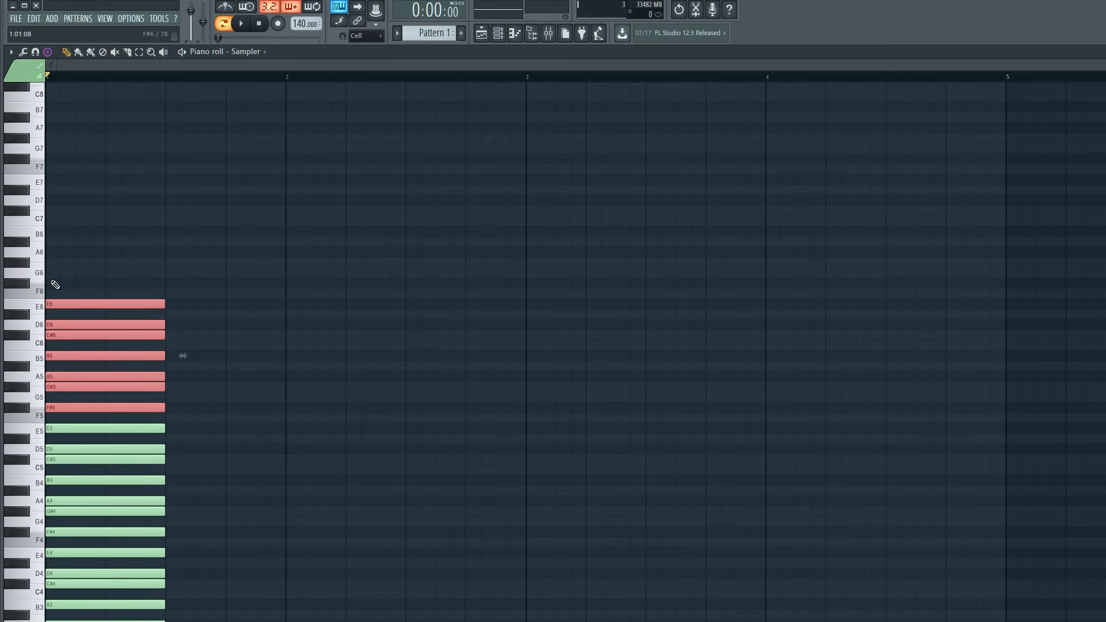
pyautogui.click(52, 161)
pyautogui.scroll(3, 57, 257)
pyautogui.click(56, 254)
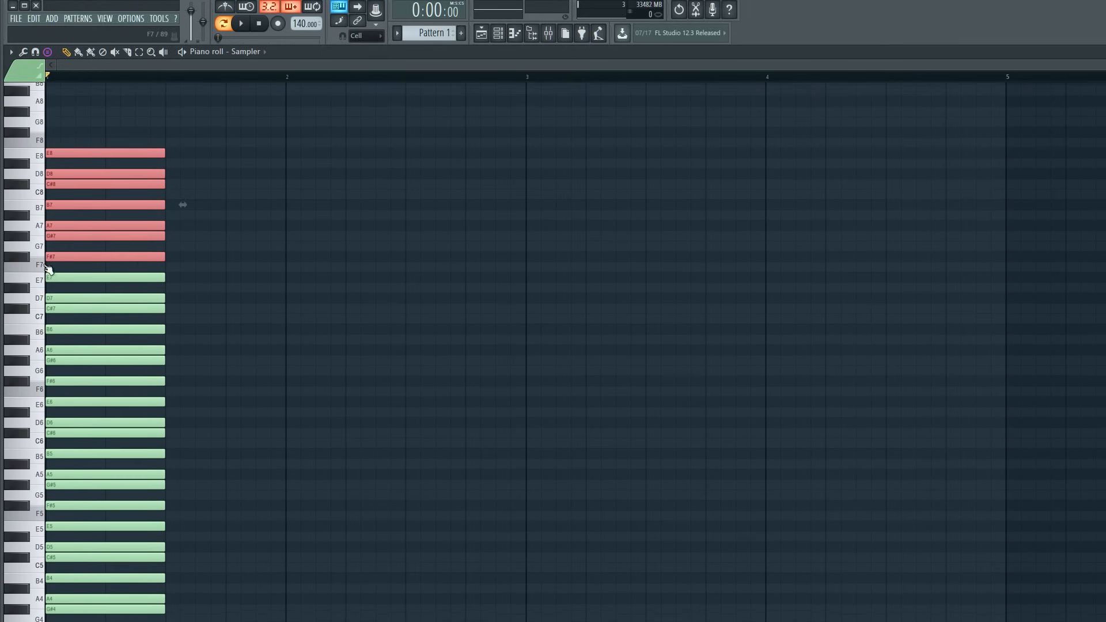
pyautogui.scroll(3, 46, 216)
pyautogui.click(50, 222)
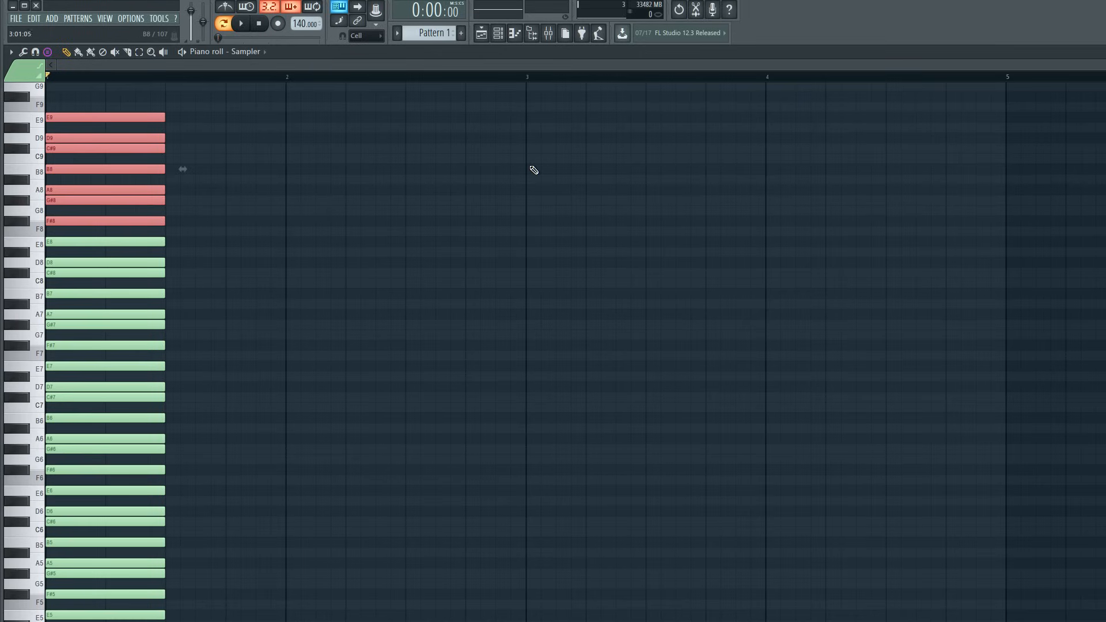
# Open the piano roll of the reFX Nexus channel from the channel rack.
pyautogui.scroll(-5, 326, 284)
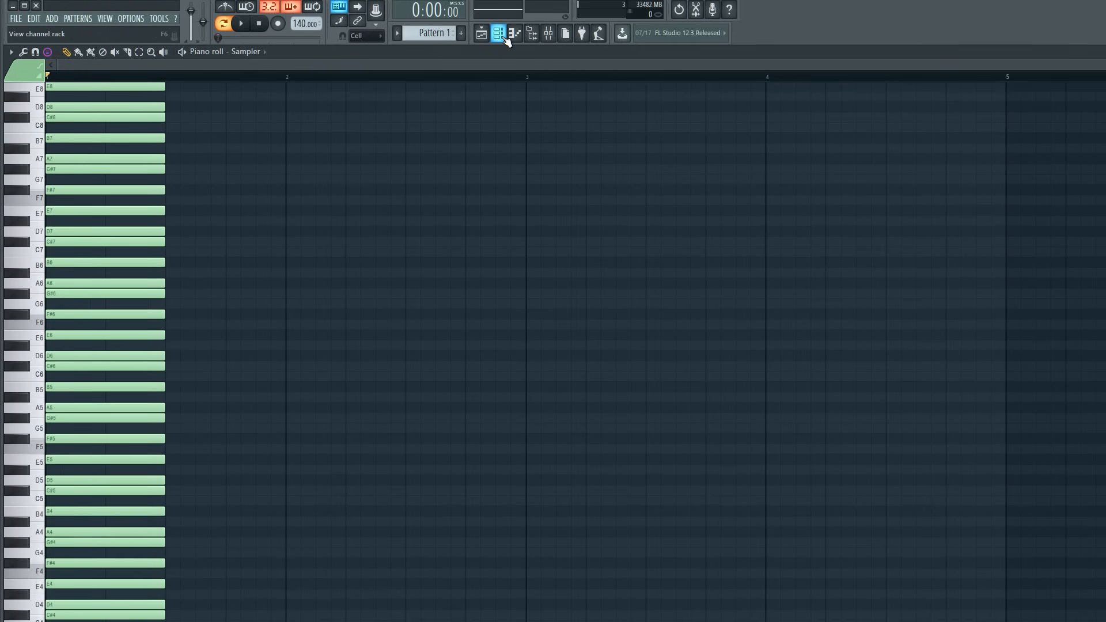
pyautogui.click(504, 36)
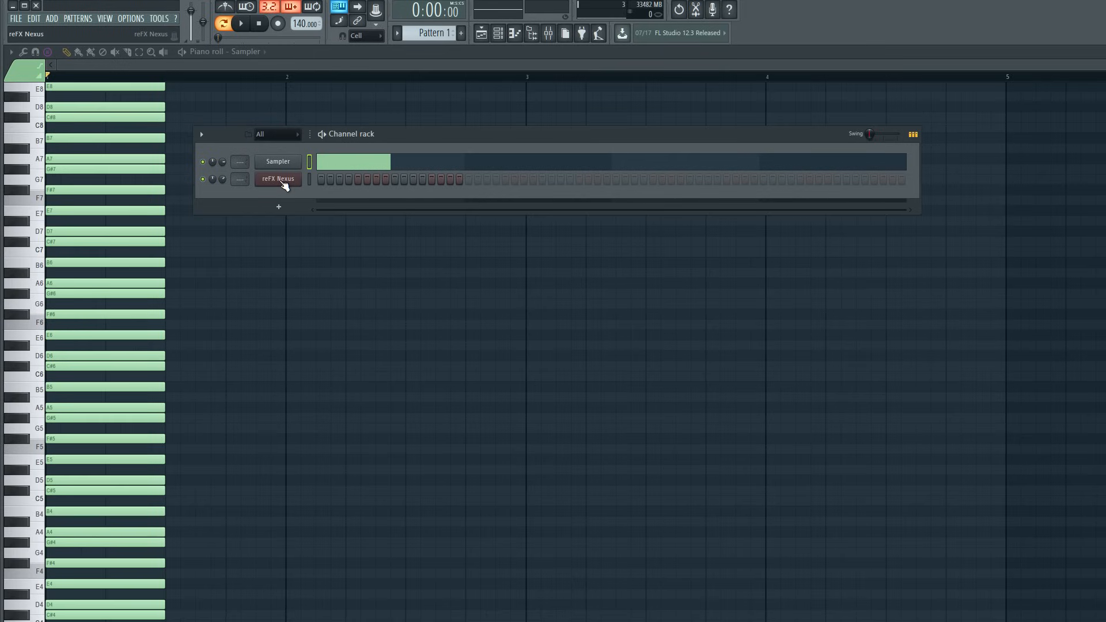
pyautogui.rightClick(283, 182)
pyautogui.click(330, 178)
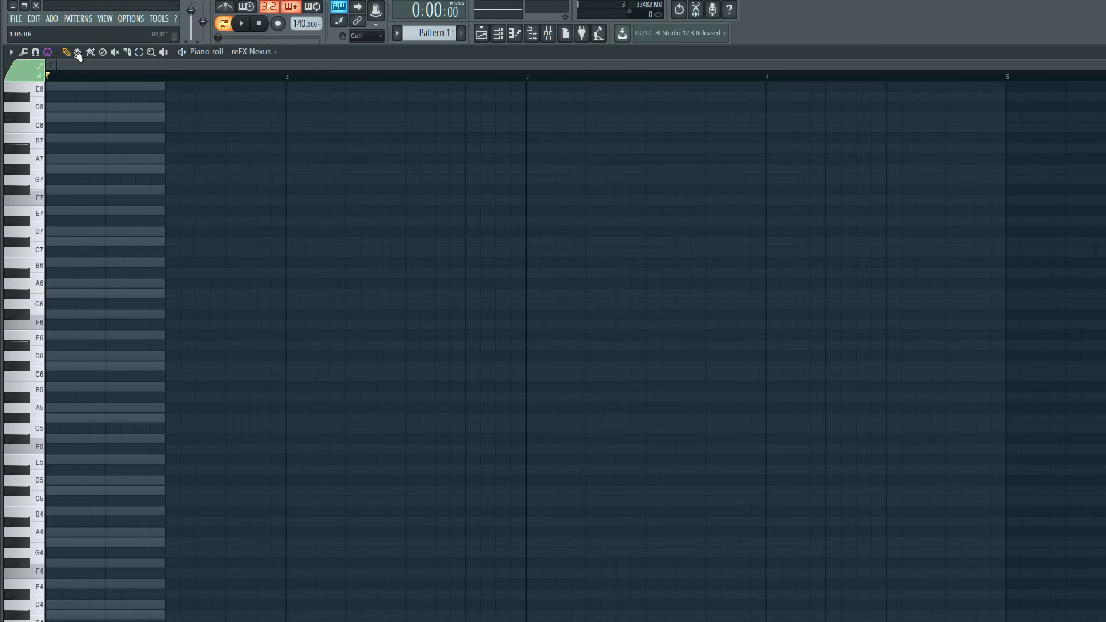
# Check the Ghost channels setting among the piano roll's helper options and look over the stamp presets.
pyautogui.click(10, 52)
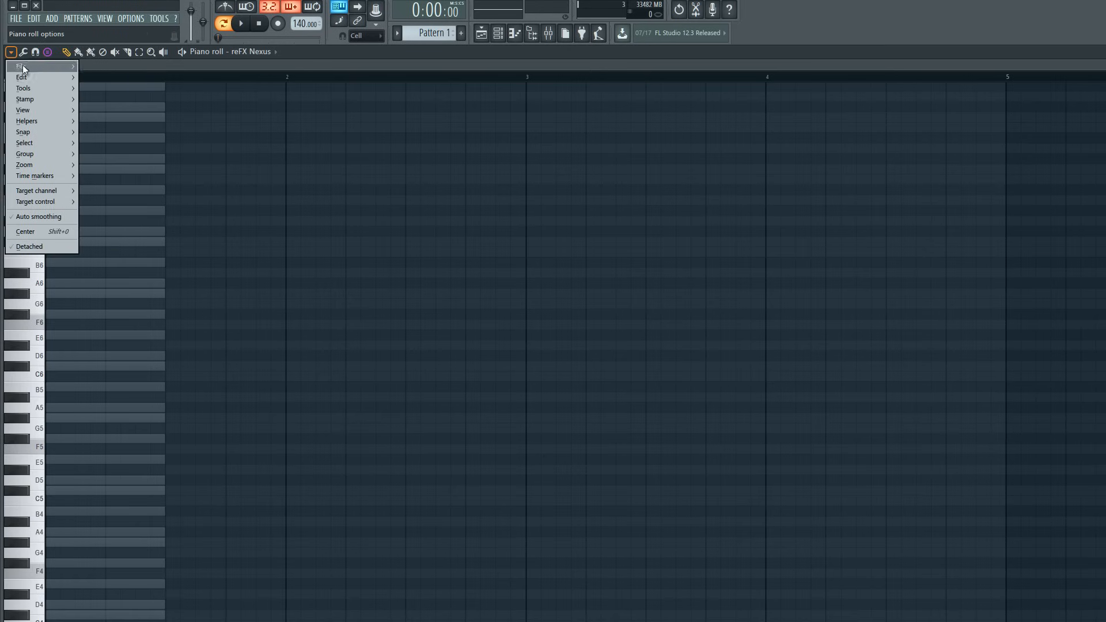
pyautogui.moveTo(51, 120)
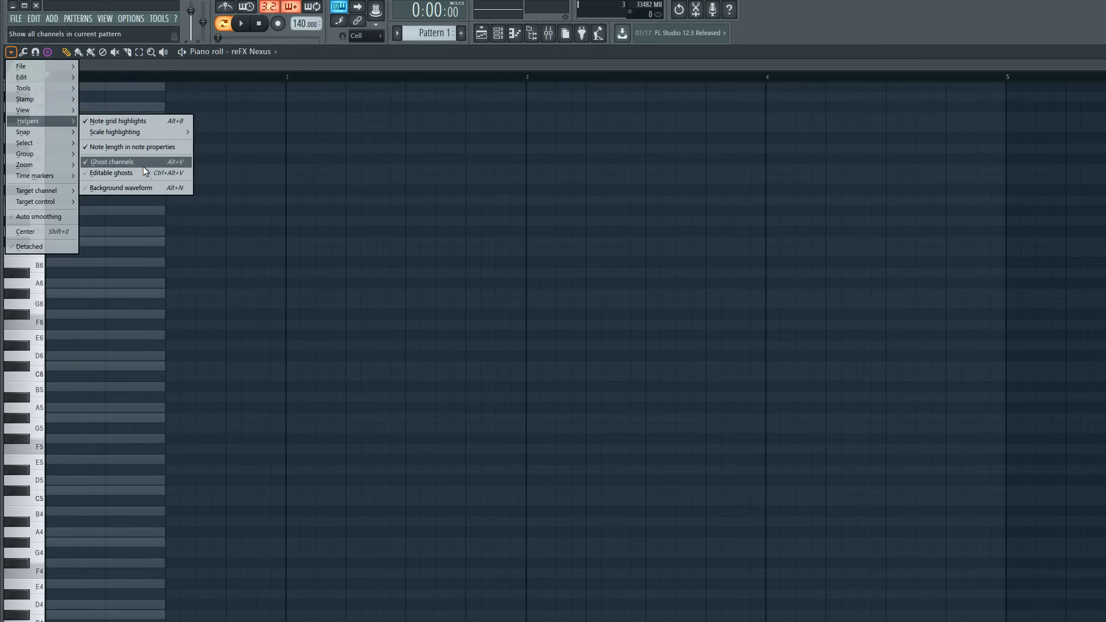
pyautogui.click(326, 63)
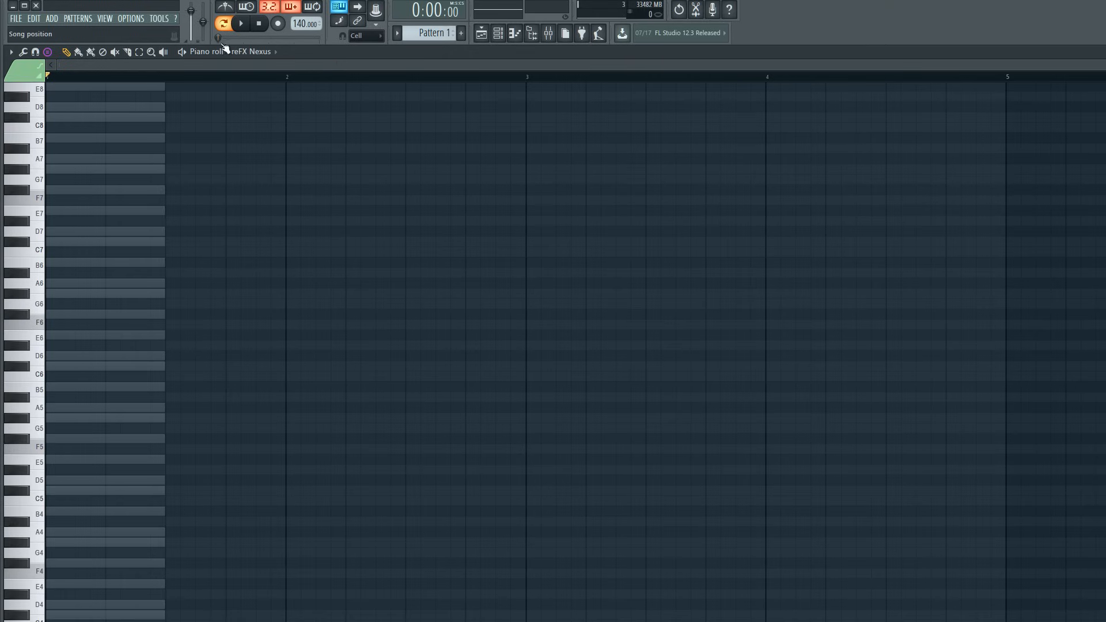
pyautogui.click(11, 51)
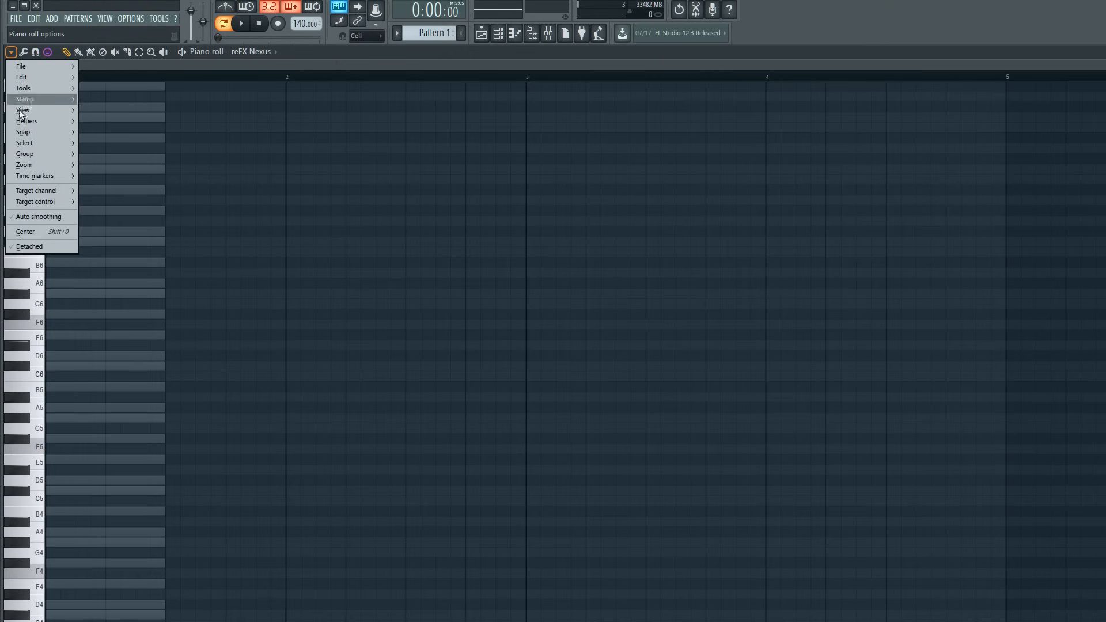
pyautogui.moveTo(61, 161)
pyautogui.click(327, 61)
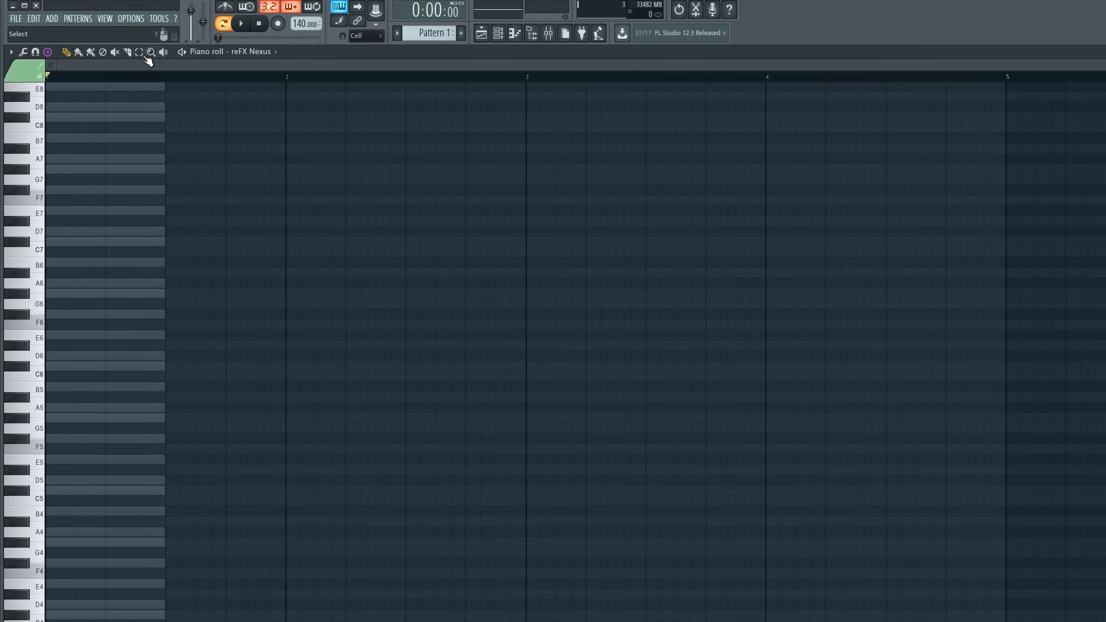
pyautogui.click(47, 52)
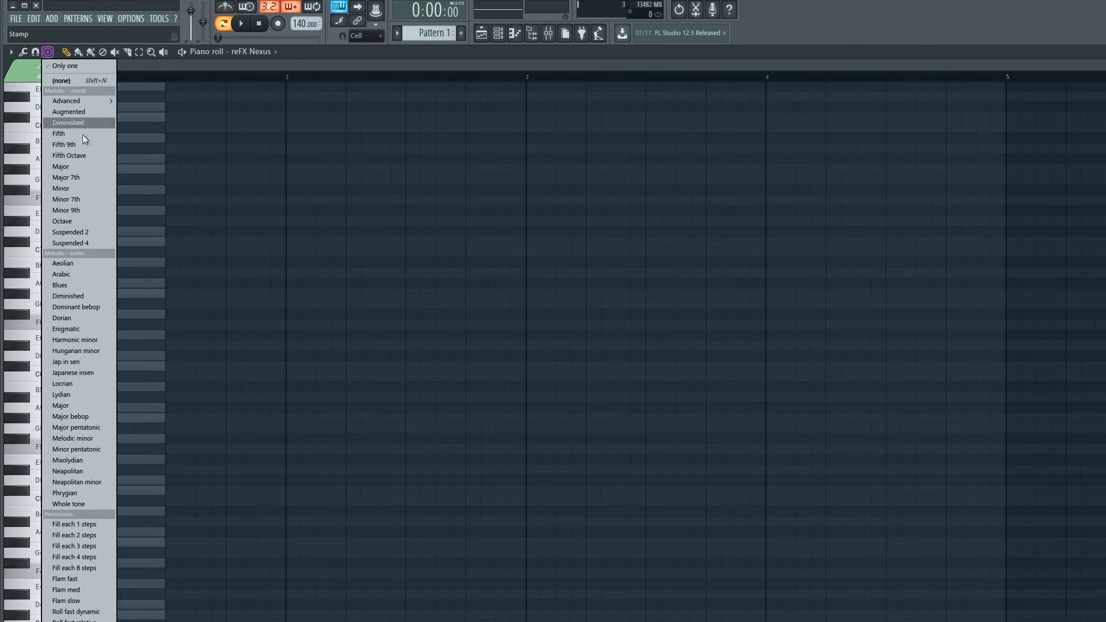
pyautogui.click(348, 66)
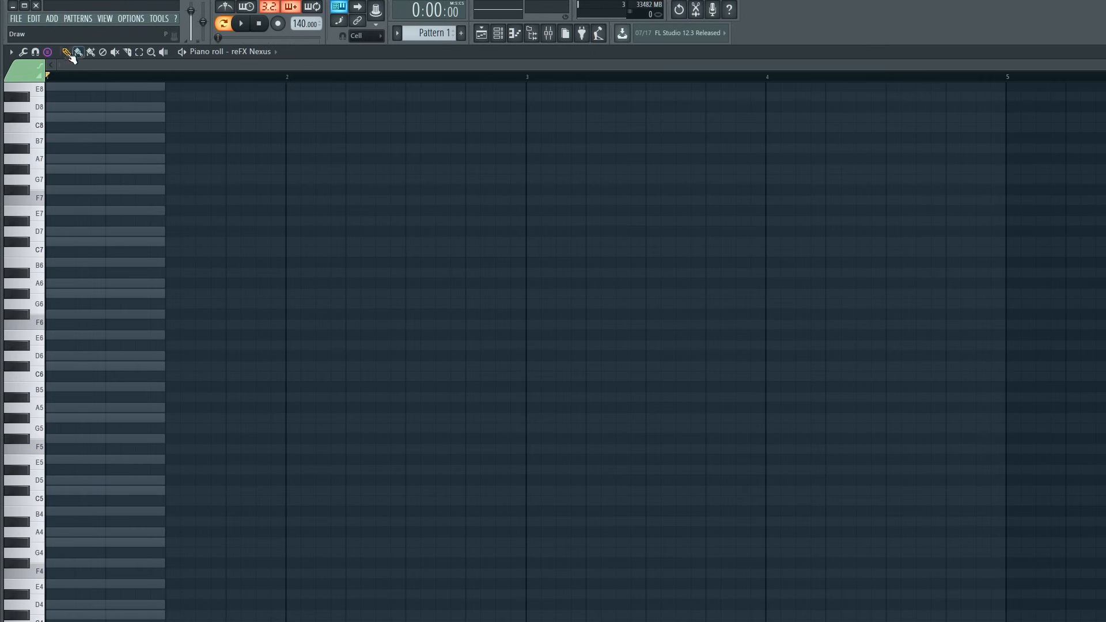
pyautogui.click(10, 53)
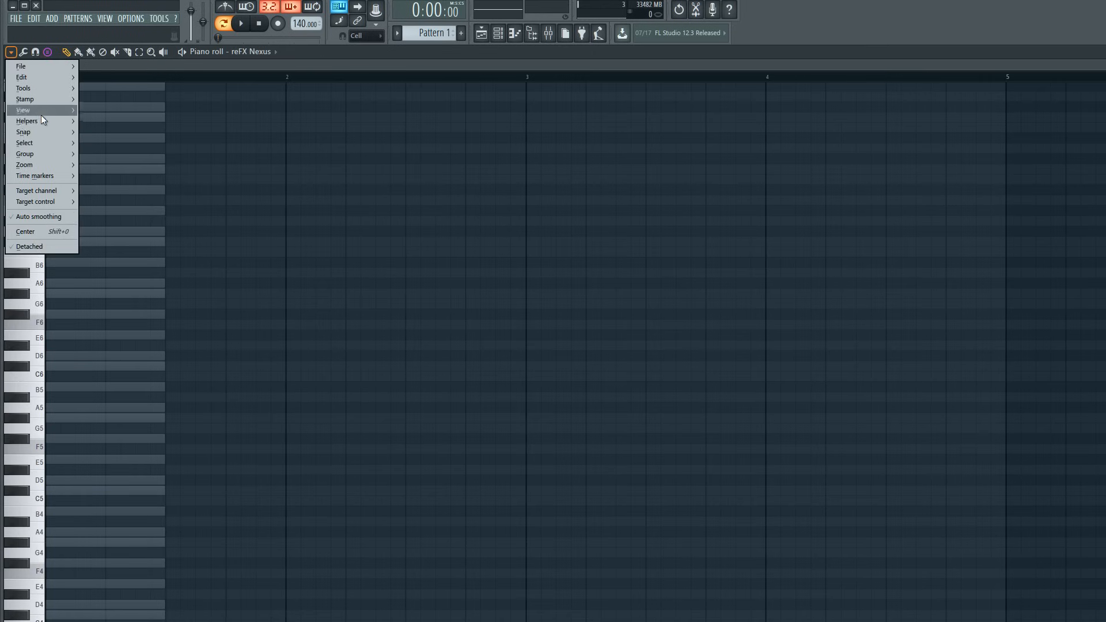
pyautogui.click(313, 67)
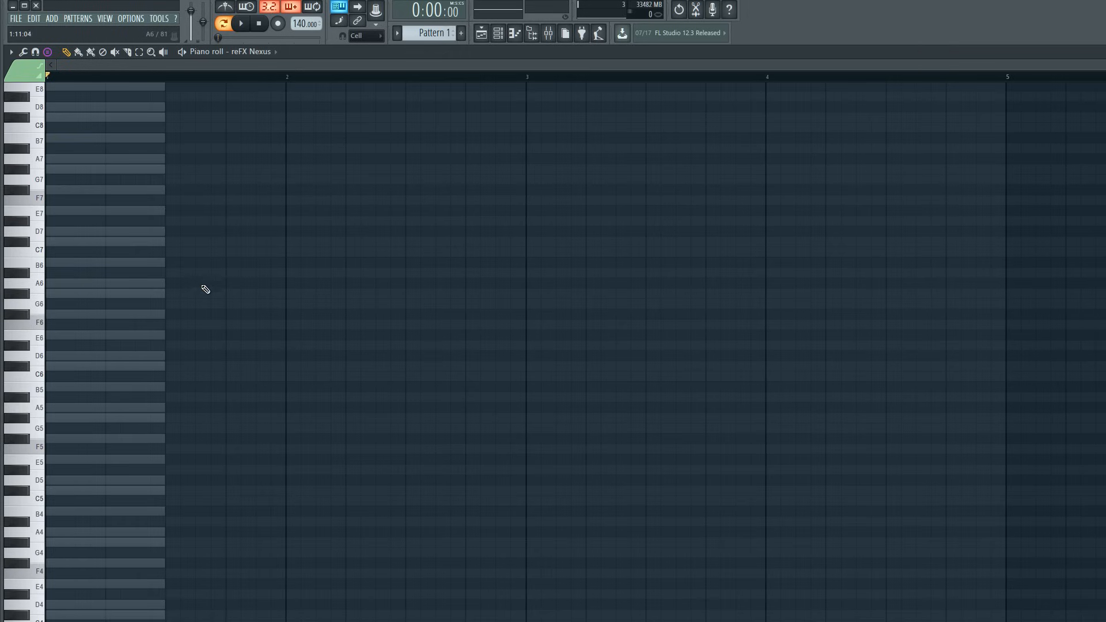
# Set the stamp to none for drawing single notes, testing it with one G#6 note and deleting that note.
pyautogui.click(49, 52)
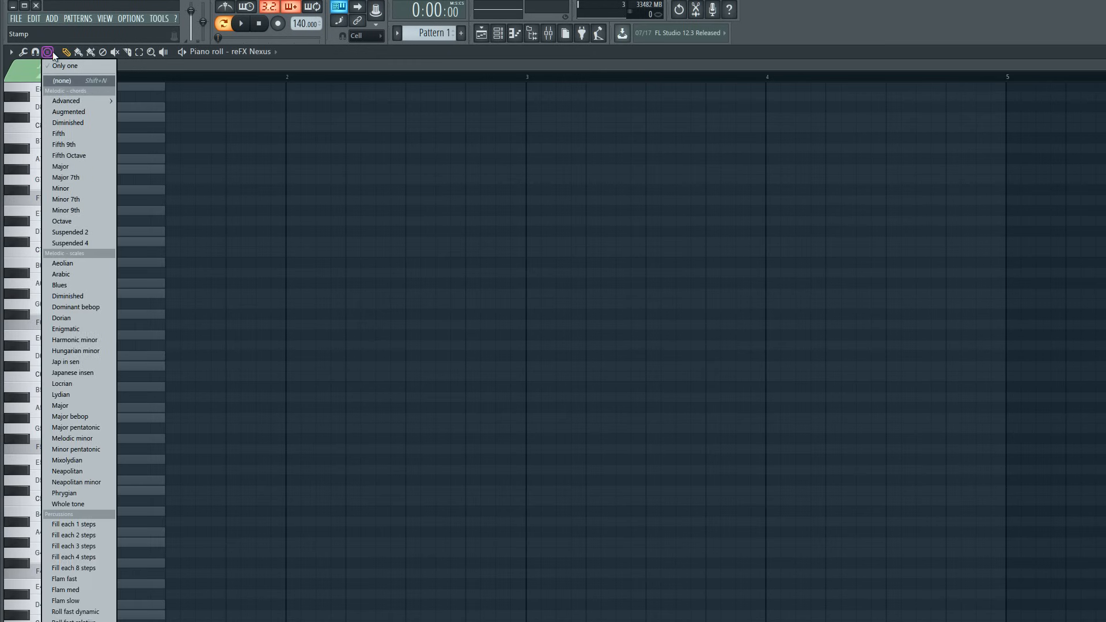
pyautogui.click(60, 82)
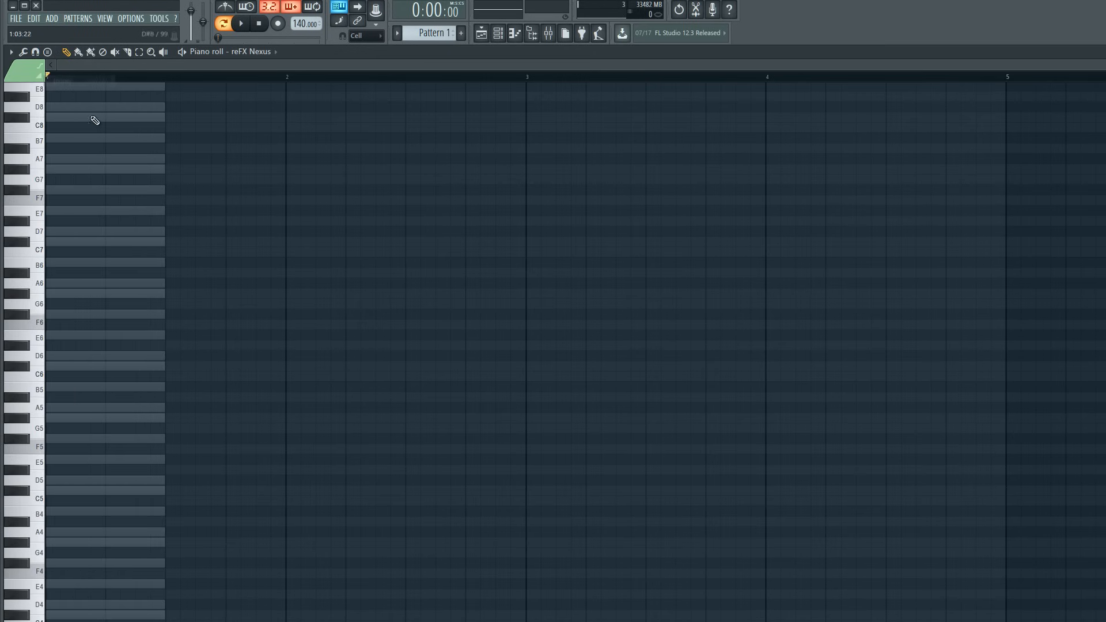
pyautogui.click(52, 293)
pyautogui.rightClick(53, 294)
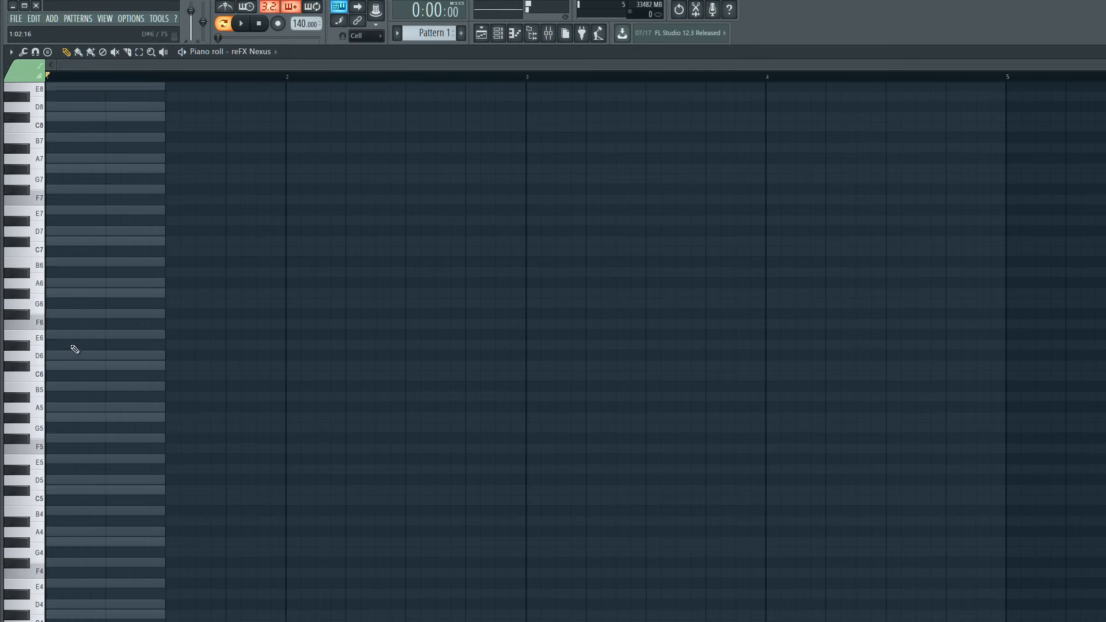
# Draw a half-bar chord of F#4, A4 and C#5 at the start of bar 1 on the ghosted scale notes.
pyautogui.scroll(-2, 75, 350)
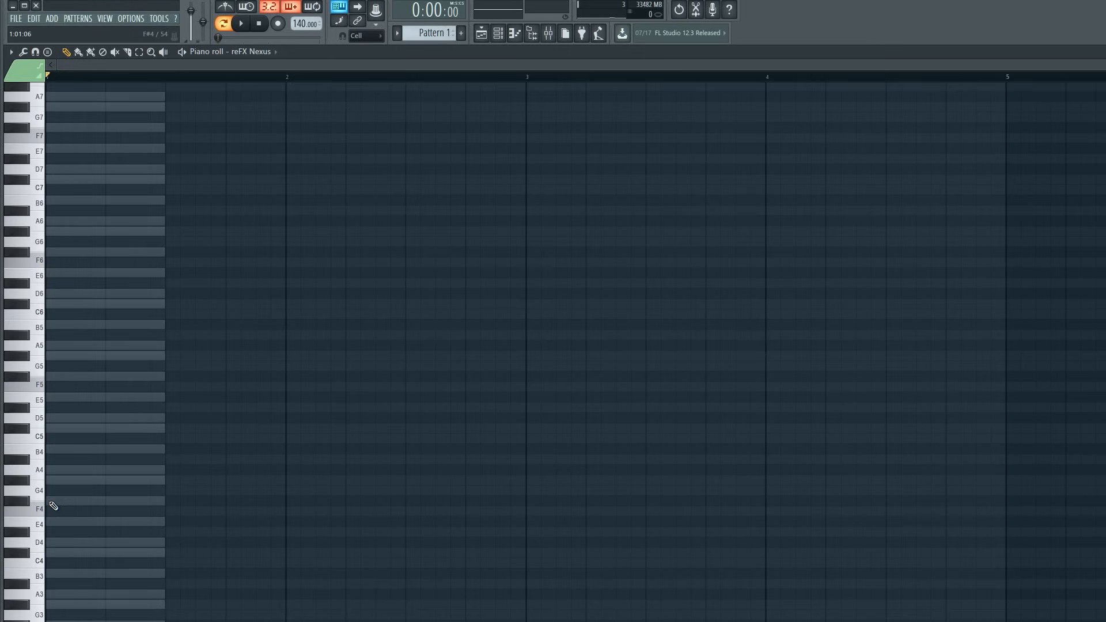
pyautogui.scroll(-2, 53, 510)
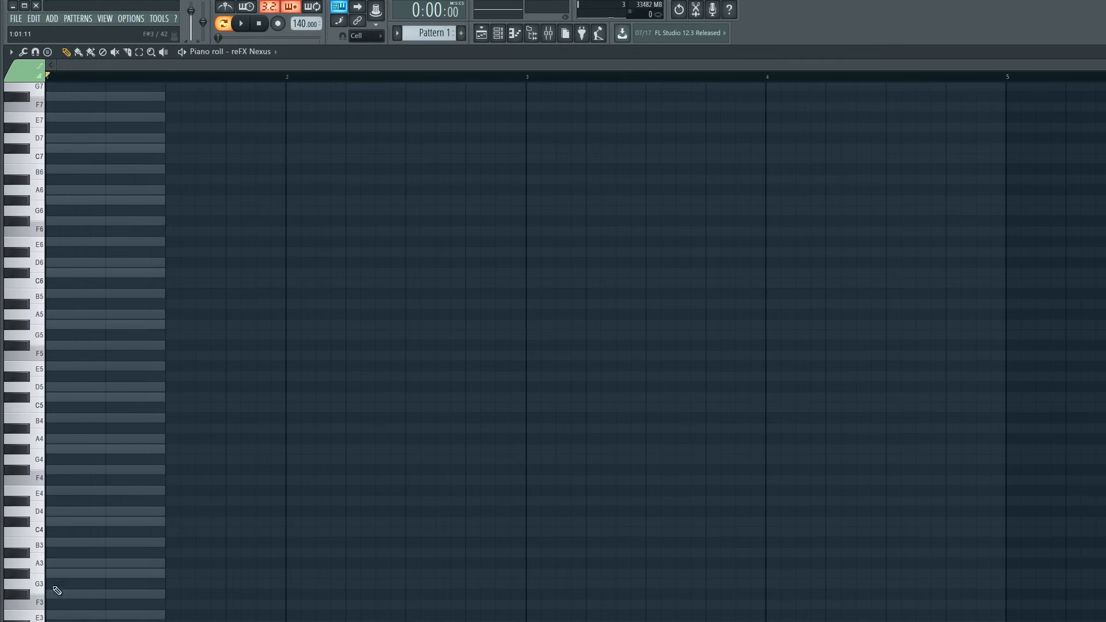
pyautogui.click(53, 470)
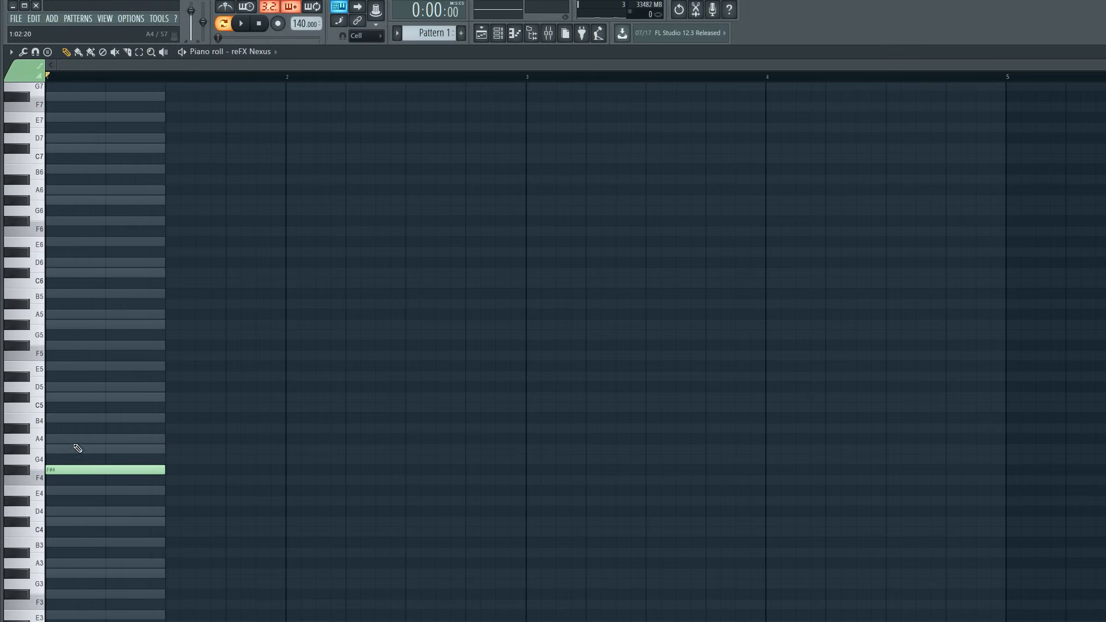
pyautogui.click(54, 441)
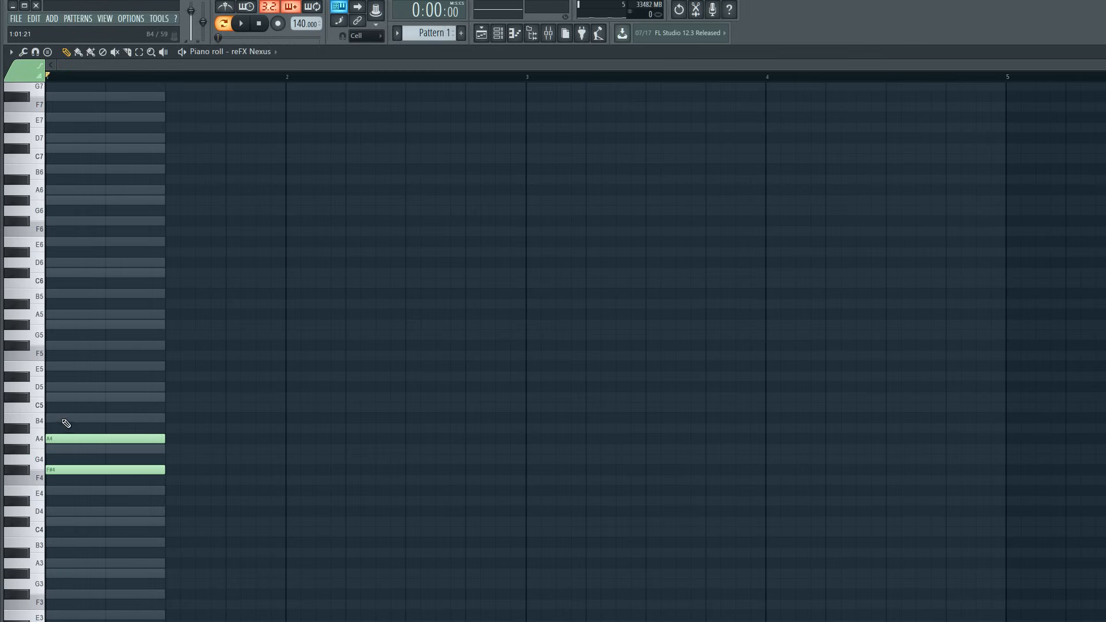
pyautogui.click(59, 399)
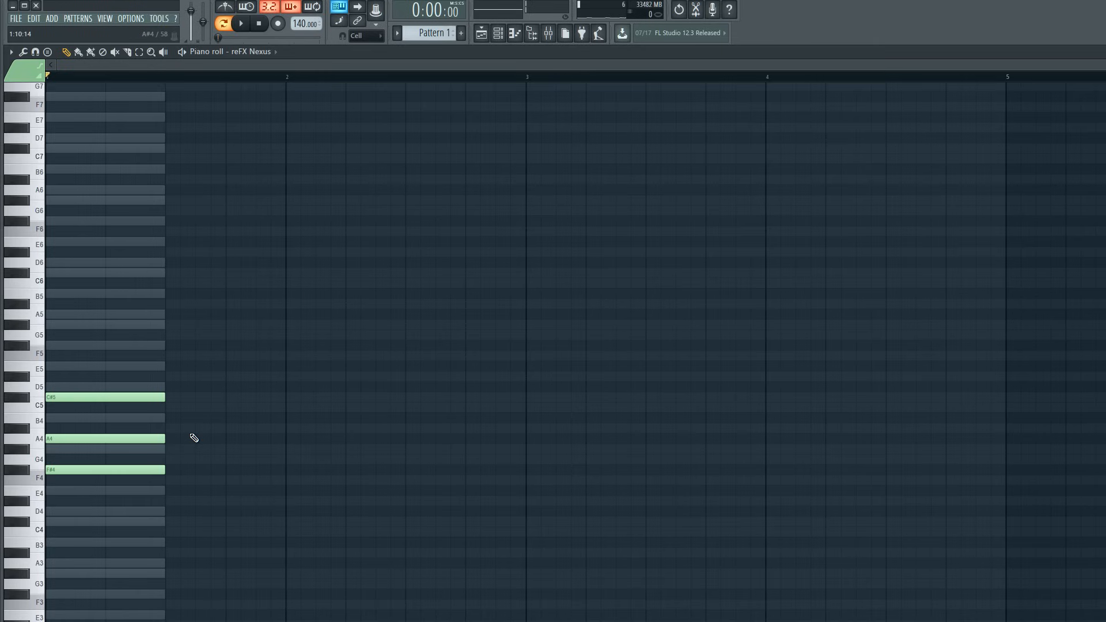
# Lengthen all three notes of the first chord to fill bar 1 and play it back.
pyautogui.hotkey('ctrl', 'a')
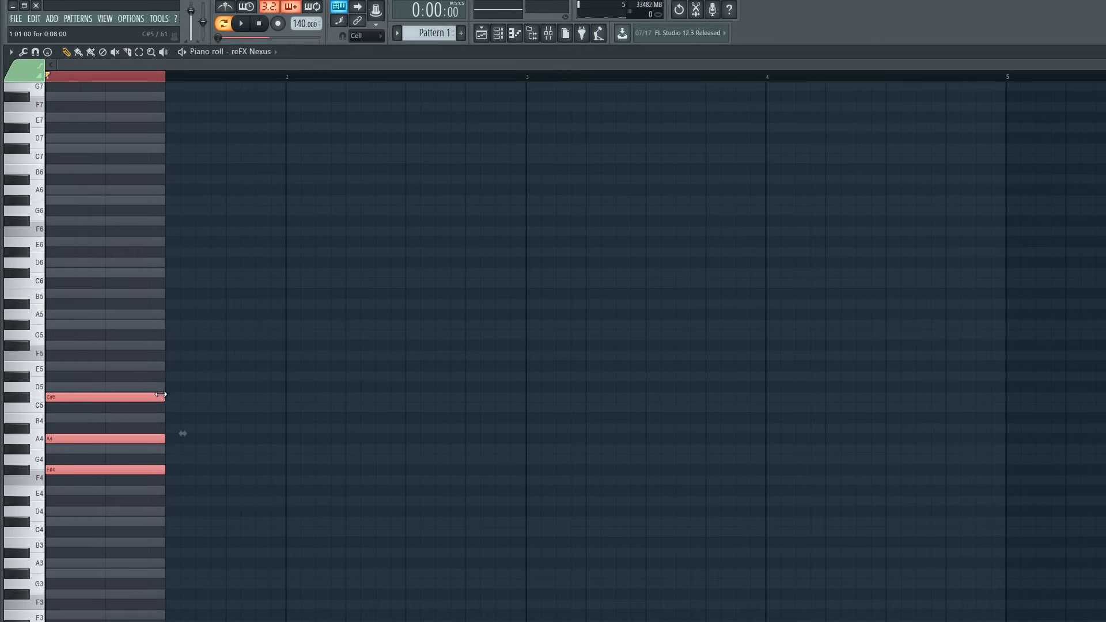
pyautogui.moveTo(160, 398); pyautogui.dragTo(285, 397)
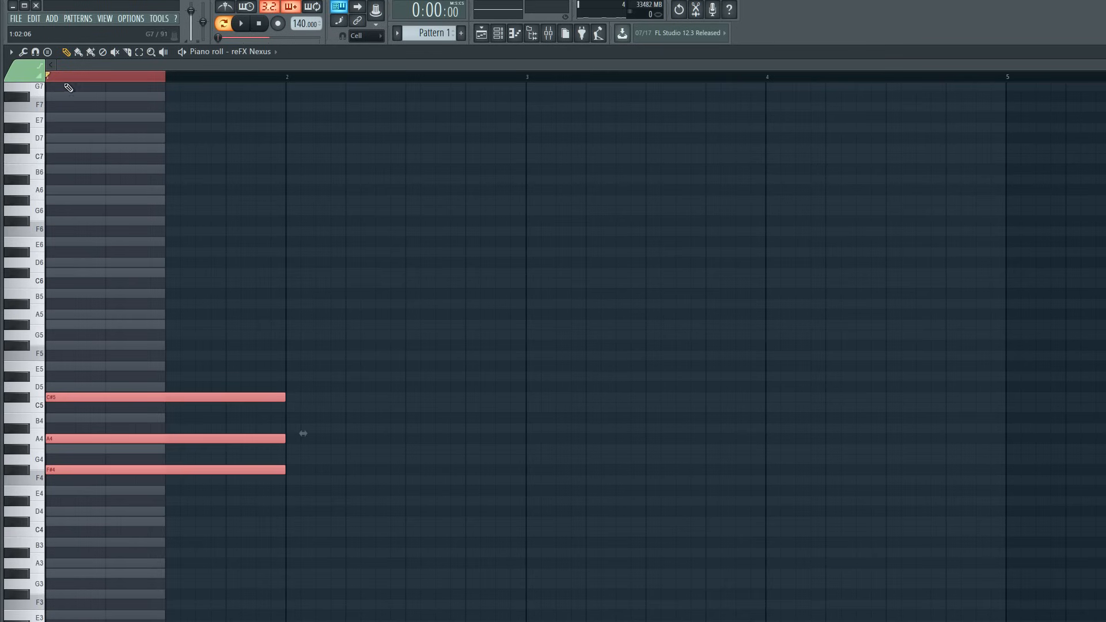
pyautogui.click(60, 82)
pyautogui.press('space')
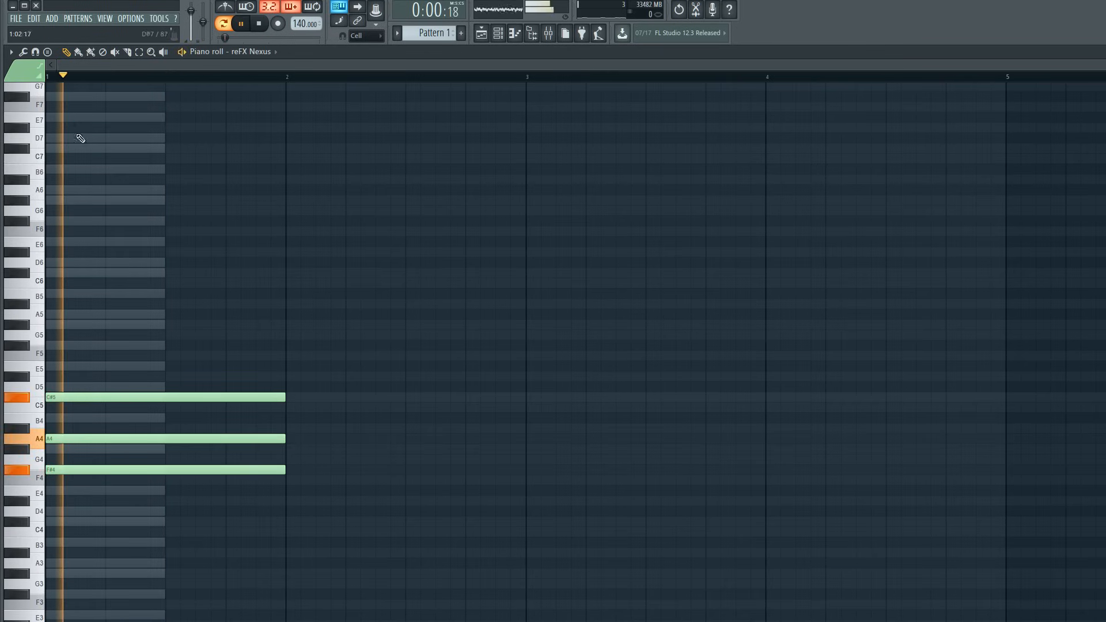
pyautogui.press('space')
pyautogui.press('space')
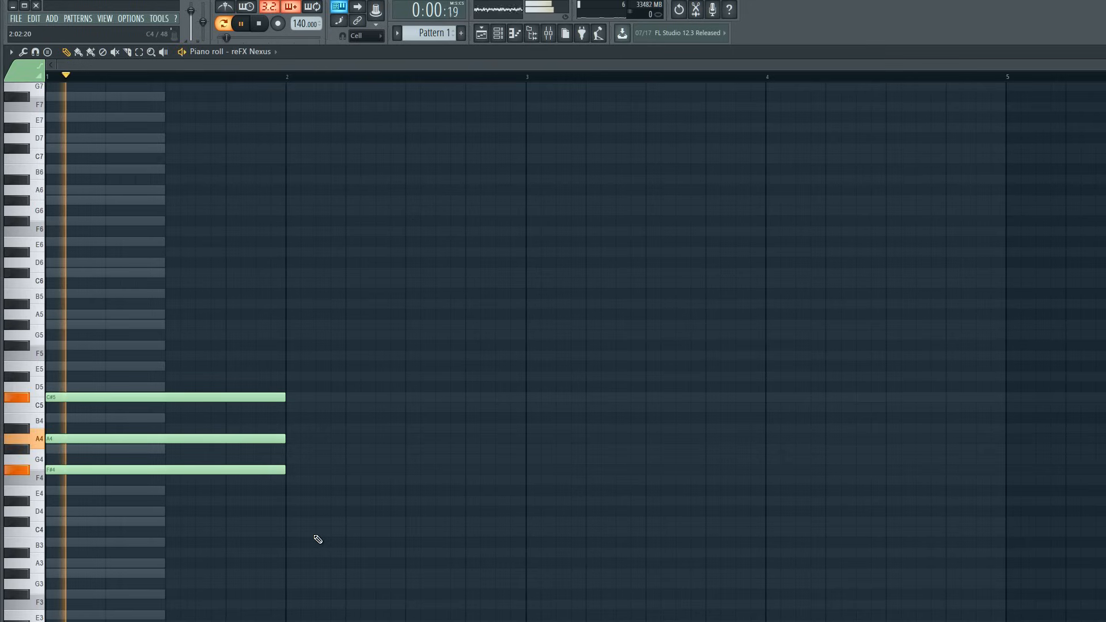
pyautogui.press('space')
# Draw a one-bar chord of C#4, E4 and G#4 in bar 2 and play the pattern back.
pyautogui.scroll(-3, 331, 467)
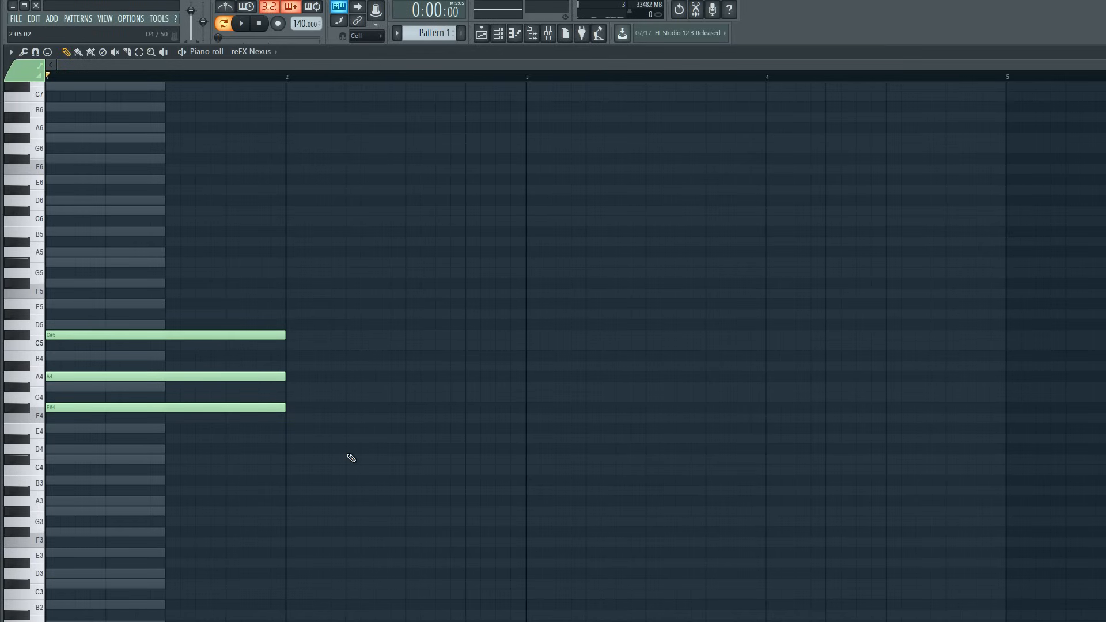
pyautogui.click(23, 409)
pyautogui.click(21, 462)
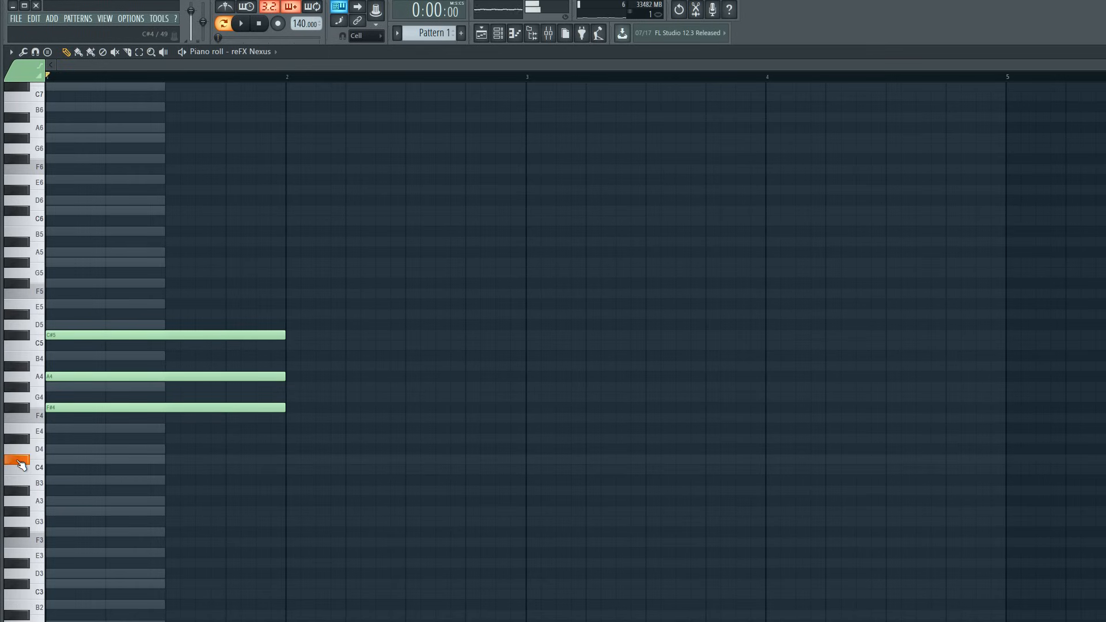
pyautogui.click(294, 460)
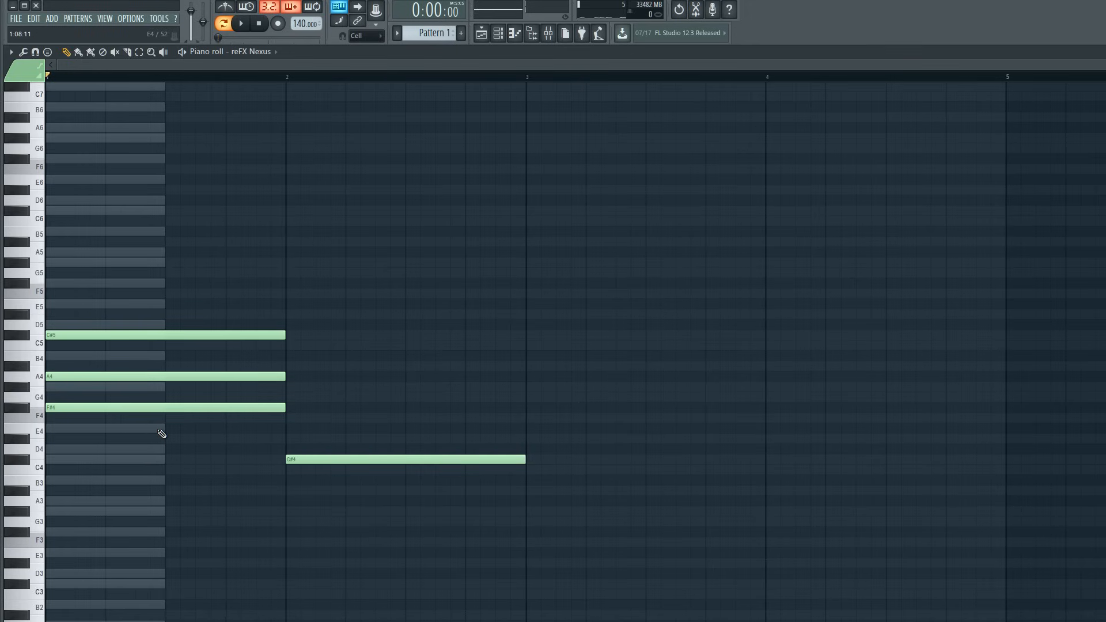
pyautogui.click(291, 428)
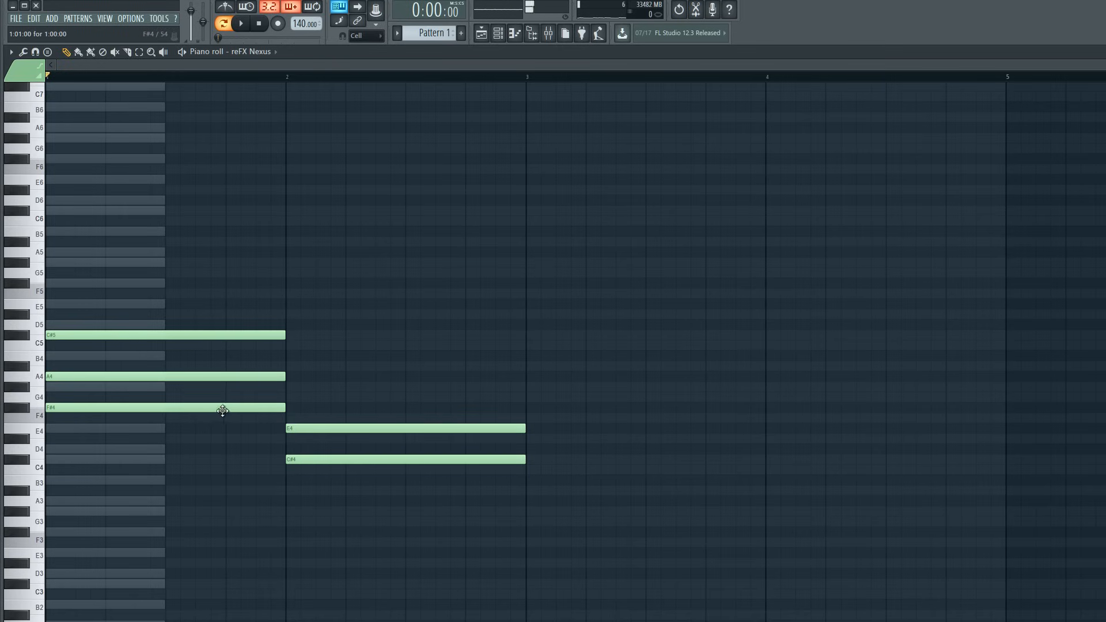
pyautogui.click(295, 386)
pyautogui.press('space')
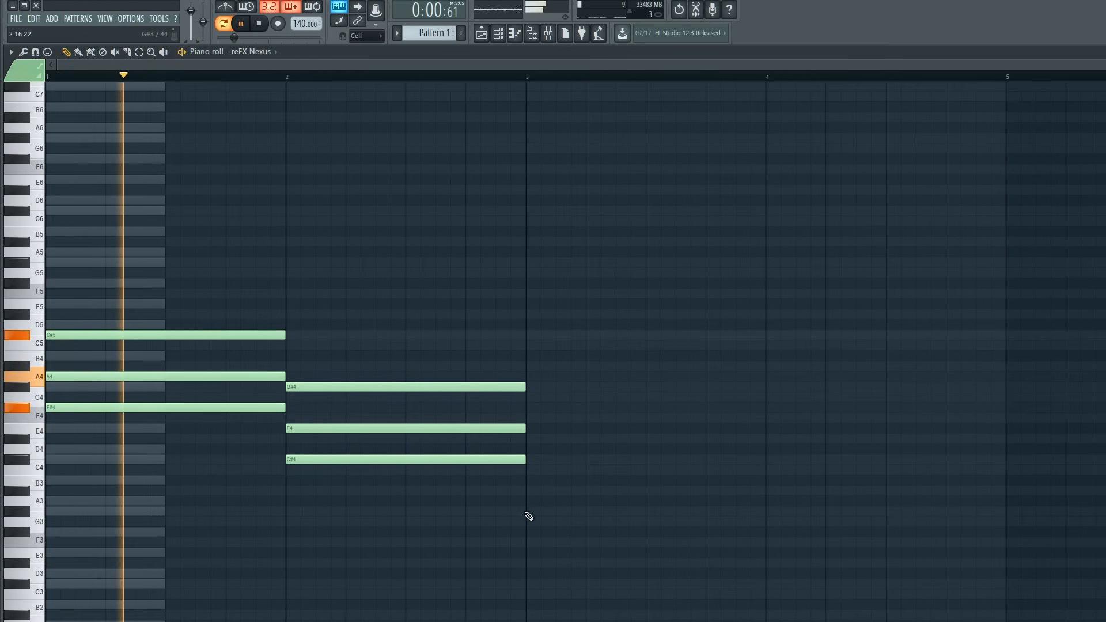
pyautogui.press('space')
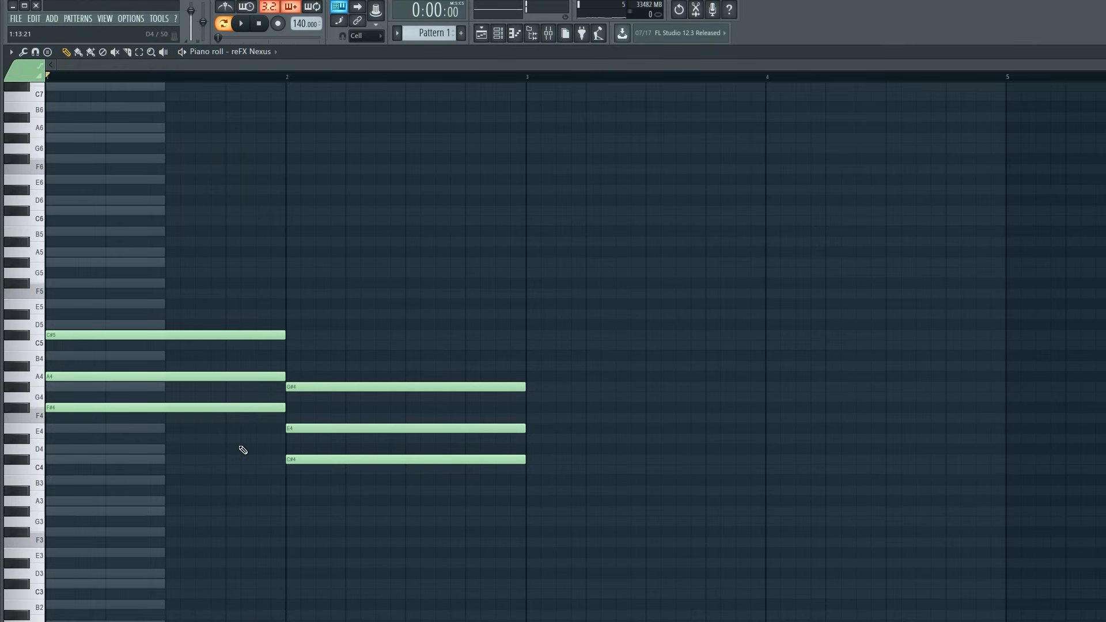
# Audition root notes on the piano keys and place full-bar roots D4 in bar 3 and B3 in bar 4.
pyautogui.click(19, 408)
pyautogui.click(20, 461)
pyautogui.click(21, 461)
pyautogui.click(30, 451)
pyautogui.click(30, 451)
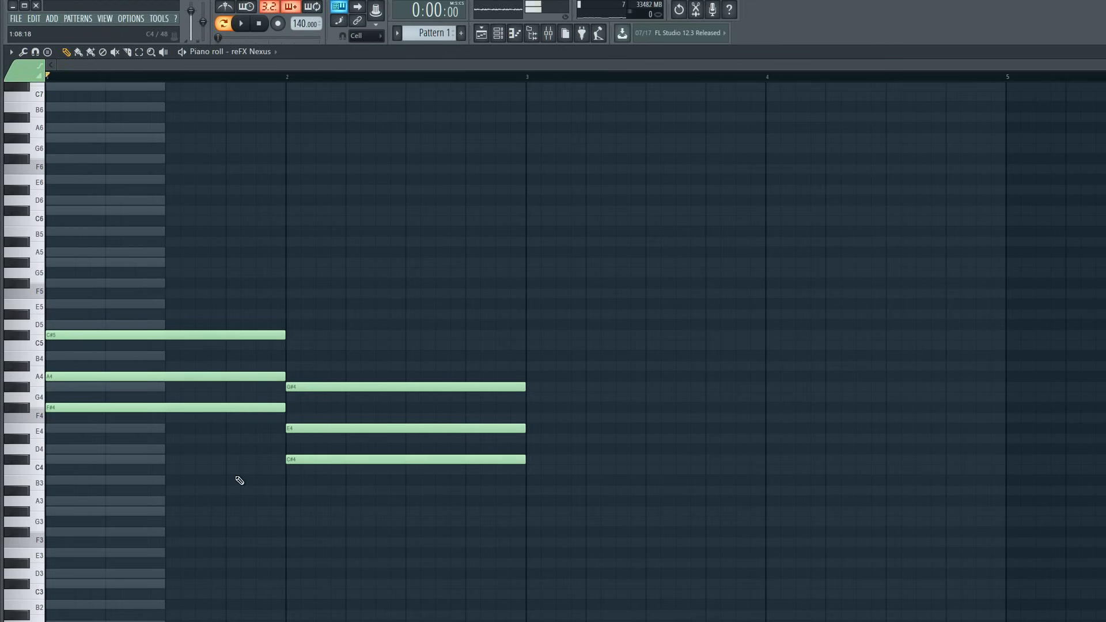
pyautogui.click(529, 449)
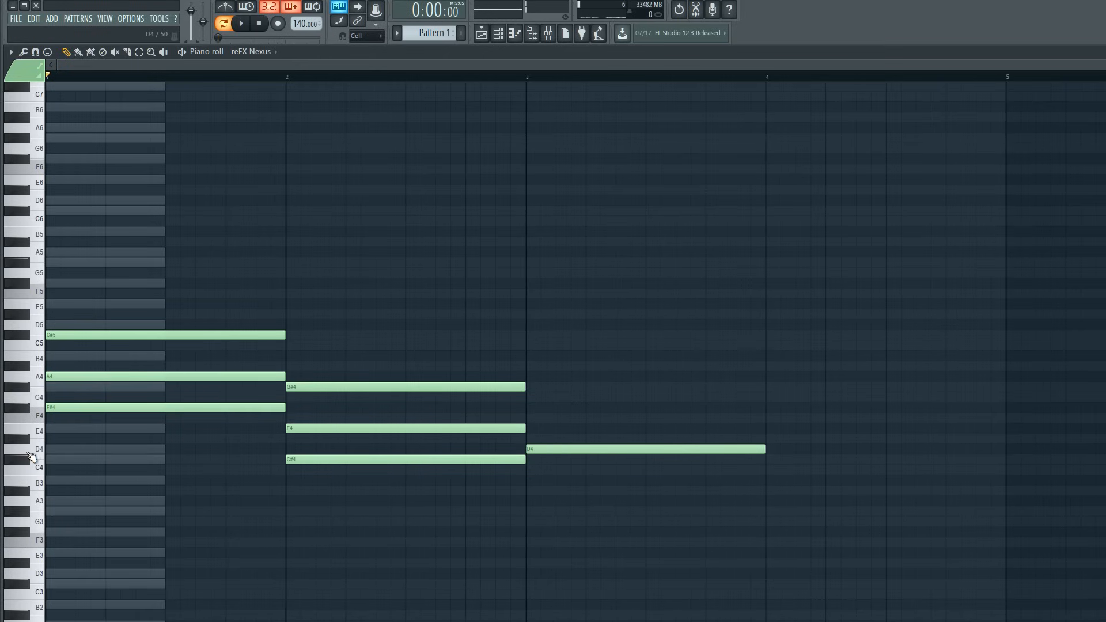
pyautogui.click(30, 453)
pyautogui.click(43, 484)
pyautogui.click(42, 484)
pyautogui.moveTo(773, 470); pyautogui.dragTo(781, 492)
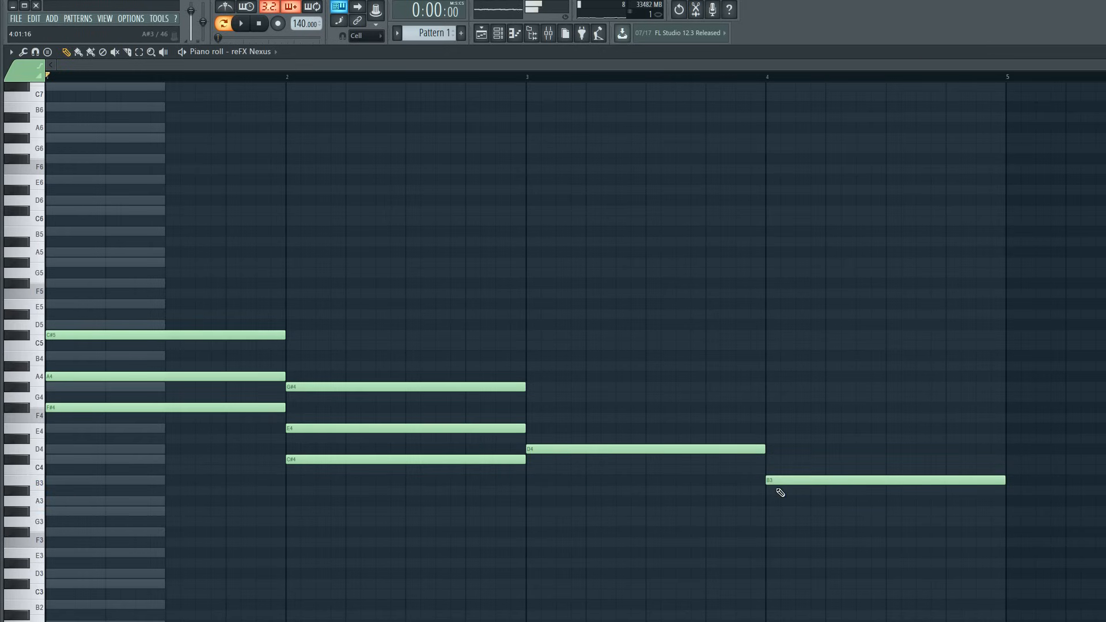
# Complete the bar 3 chord by adding F#4 and A4 above D4, aligned to the bar's start.
pyautogui.click(554, 448)
pyautogui.click(552, 408)
pyautogui.click(554, 387)
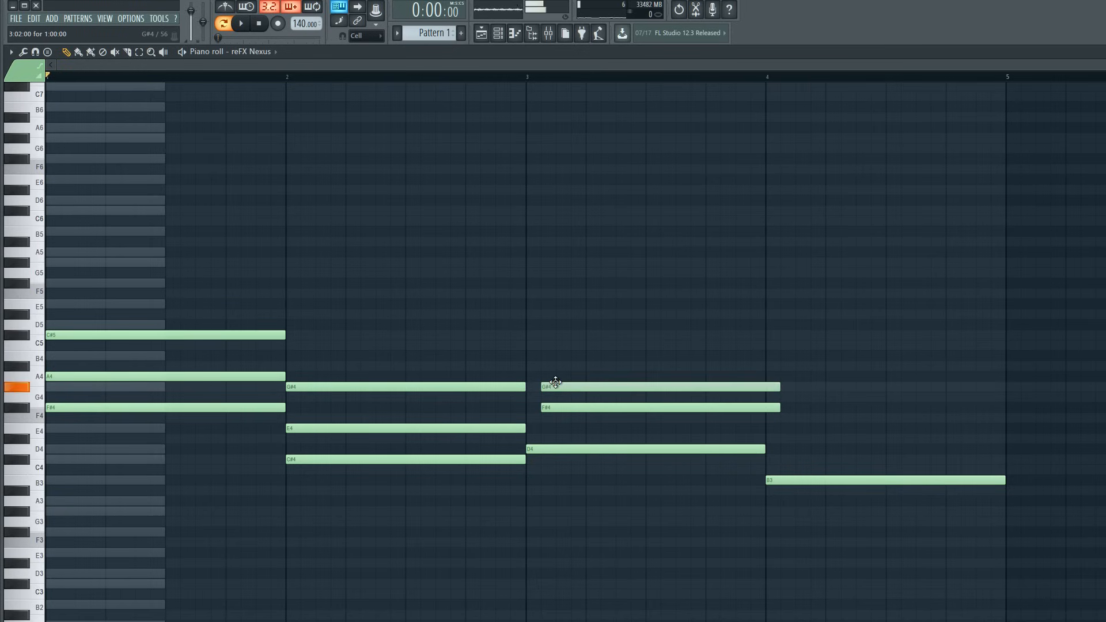
pyautogui.moveTo(555, 382); pyautogui.dragTo(534, 371)
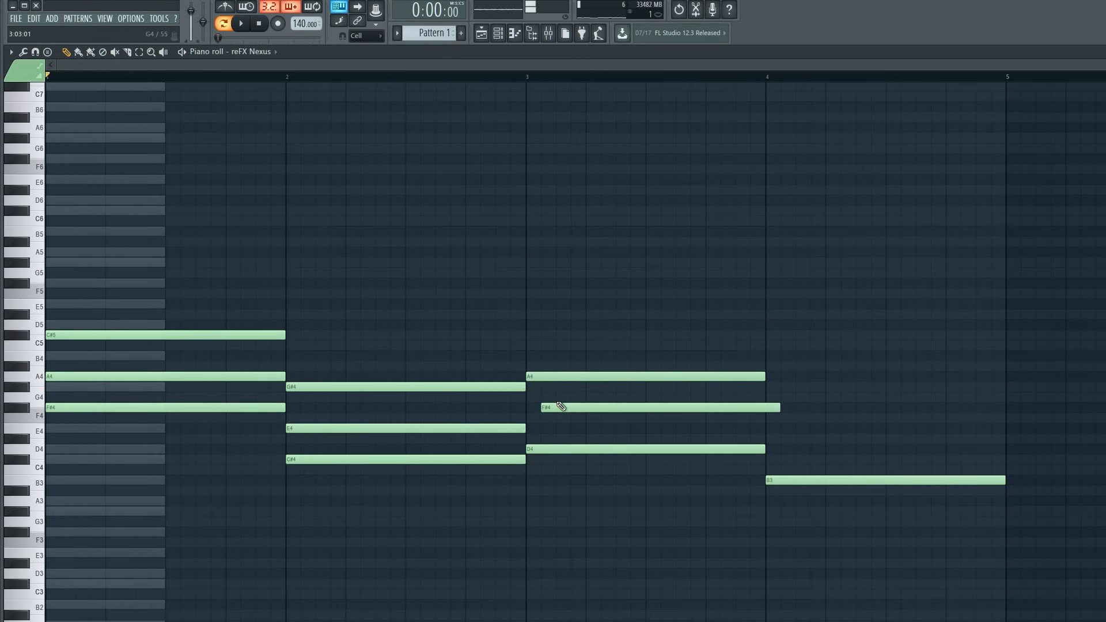
pyautogui.moveTo(556, 408); pyautogui.dragTo(541, 407)
# Complete the bar 4 chord with D4 and F#4 above B3, and play the four-chord progression.
pyautogui.click(777, 481)
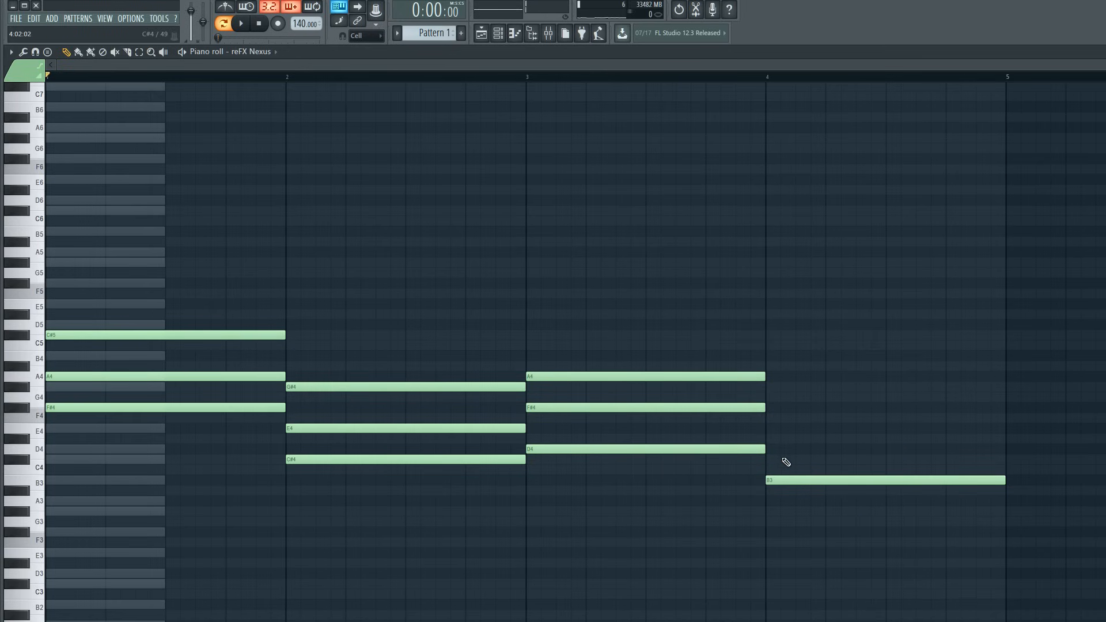
pyautogui.moveTo(785, 459); pyautogui.dragTo(767, 406)
pyautogui.click(783, 407)
pyautogui.moveTo(795, 449); pyautogui.dragTo(788, 449)
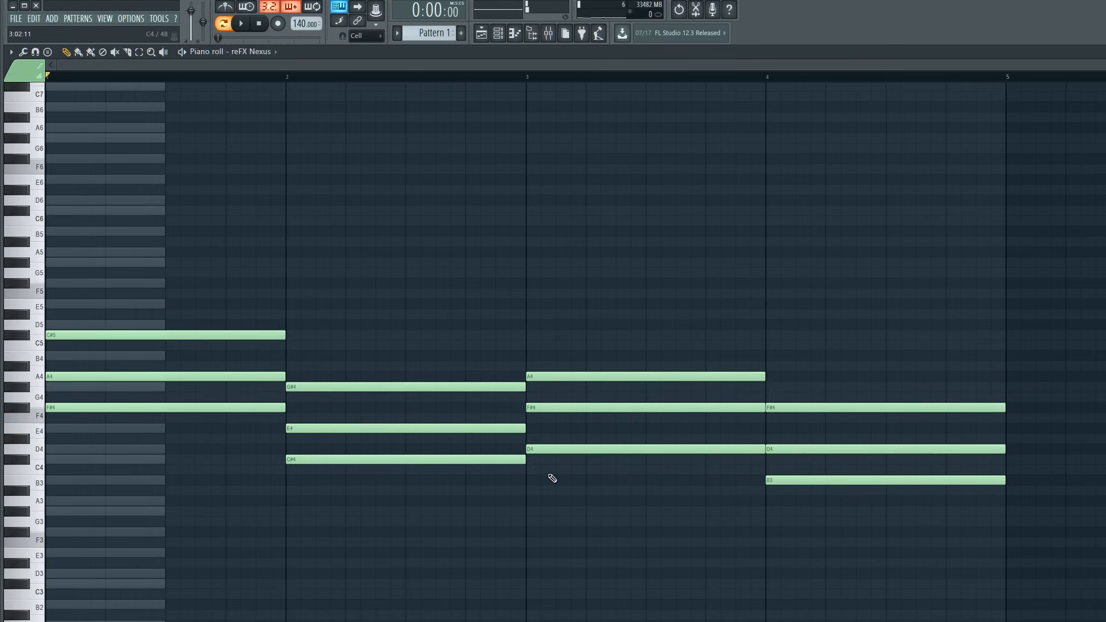
pyautogui.press('space')
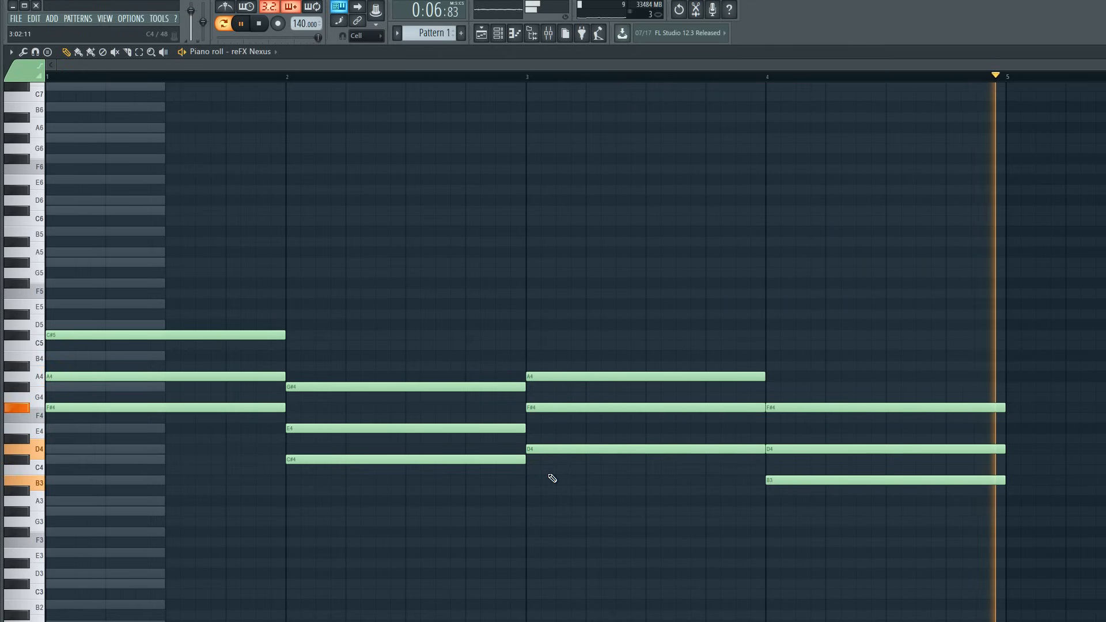
pyautogui.press('space')
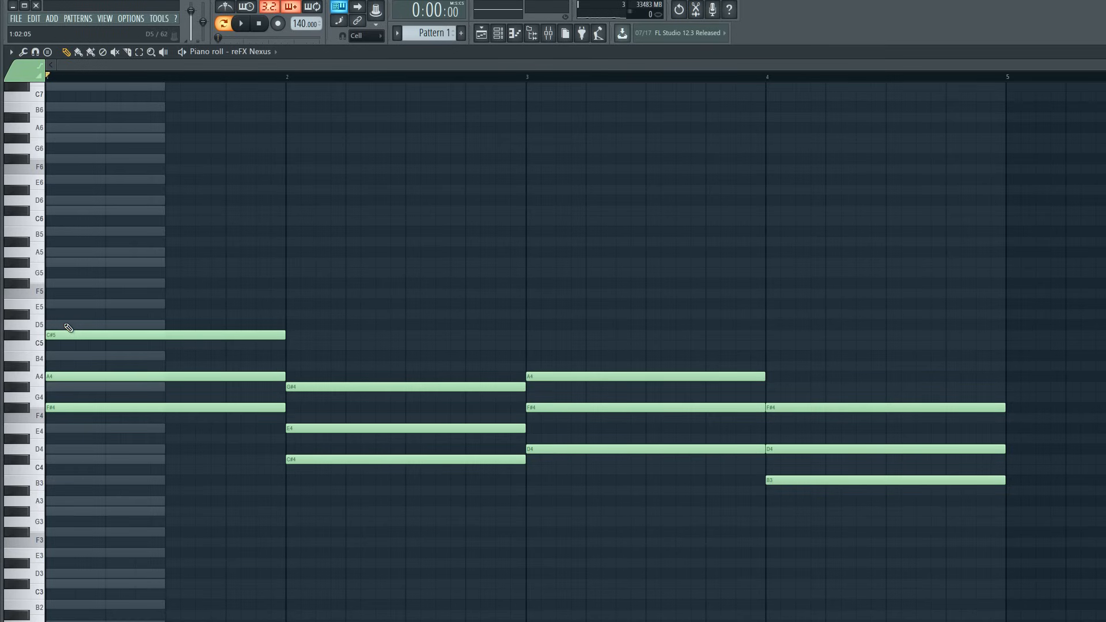
# Add a full-bar E5 on top of the bar 1 chord and listen to the extended chord.
pyautogui.click(58, 308)
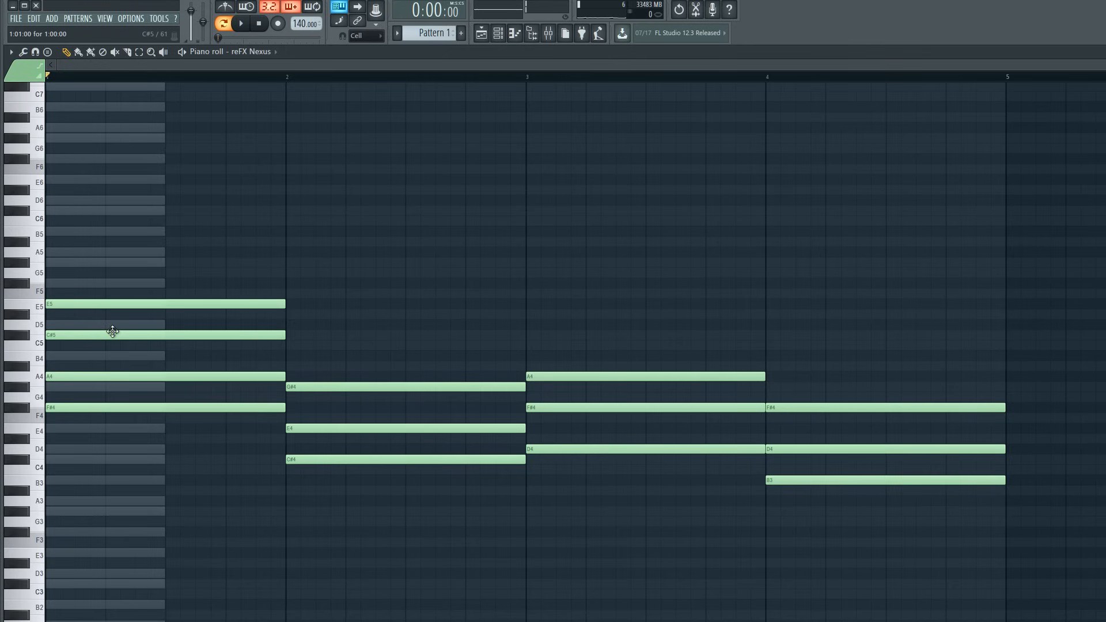
pyautogui.press('space')
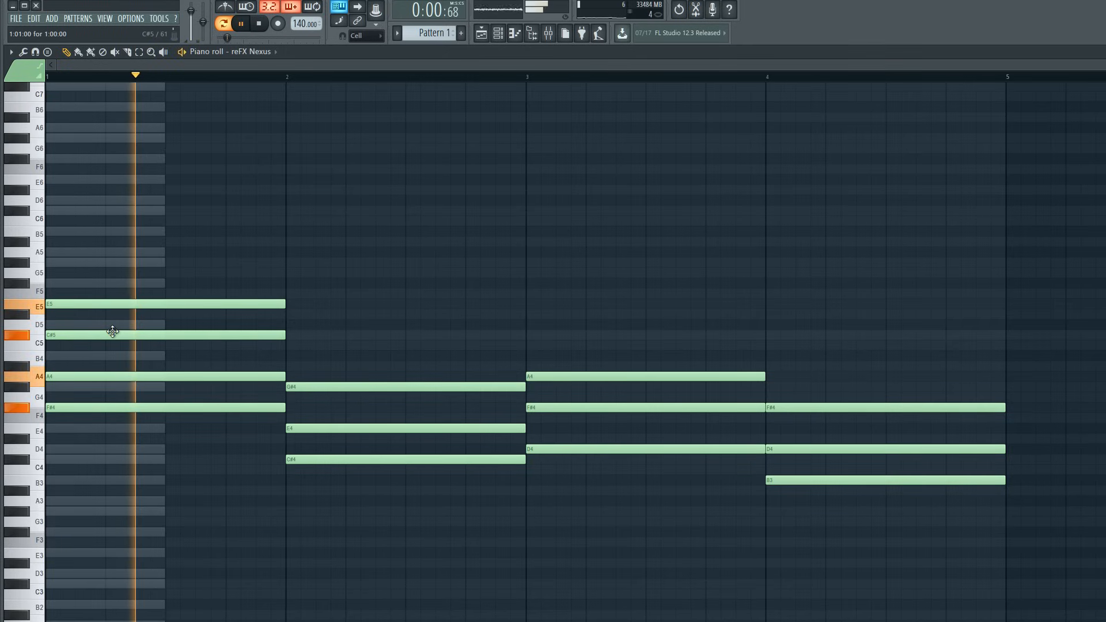
pyautogui.press('space')
pyautogui.press('space')
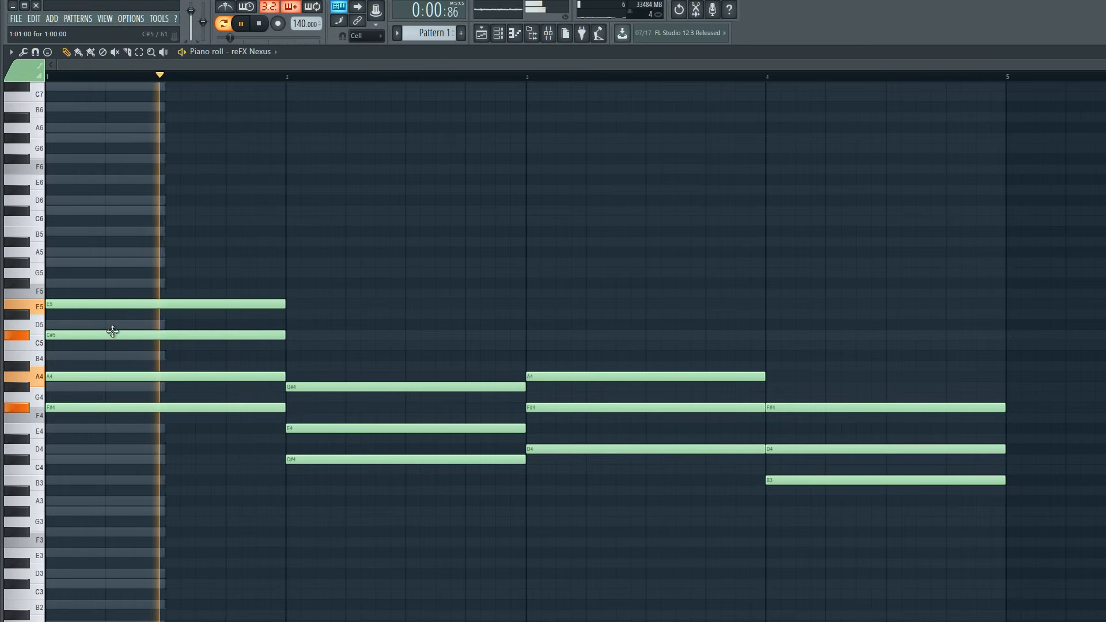
pyautogui.press('space')
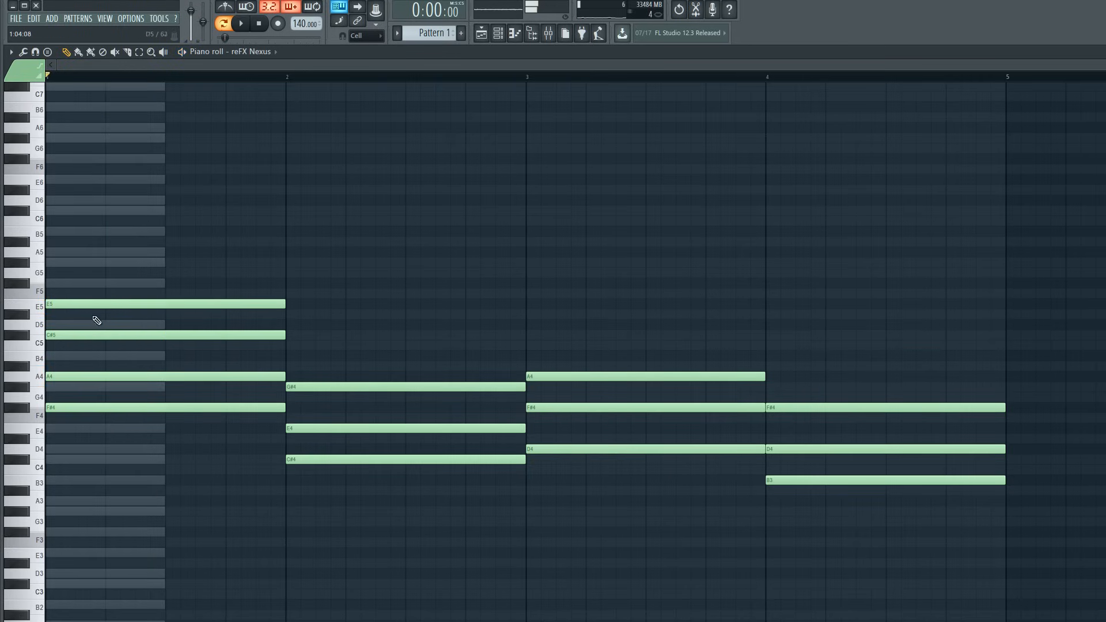
# Try stacking G#5, B5 and D6 on top of the bar 1 chord, playing it back after each added note.
pyautogui.click(49, 262)
pyautogui.press('space')
pyautogui.press('space')
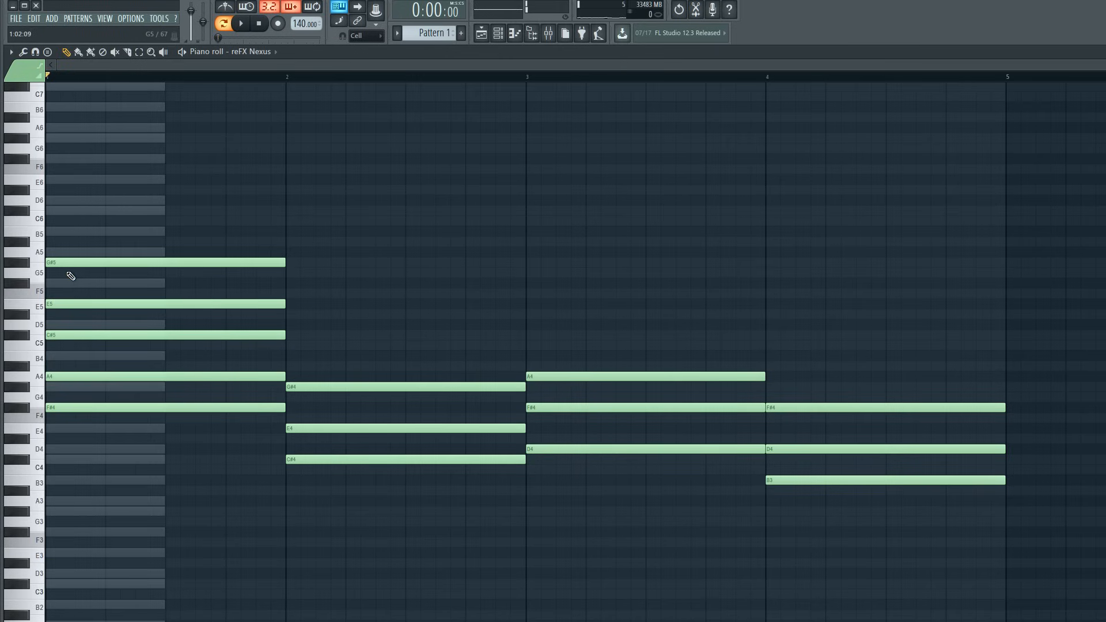
pyautogui.click(49, 231)
pyautogui.press('space')
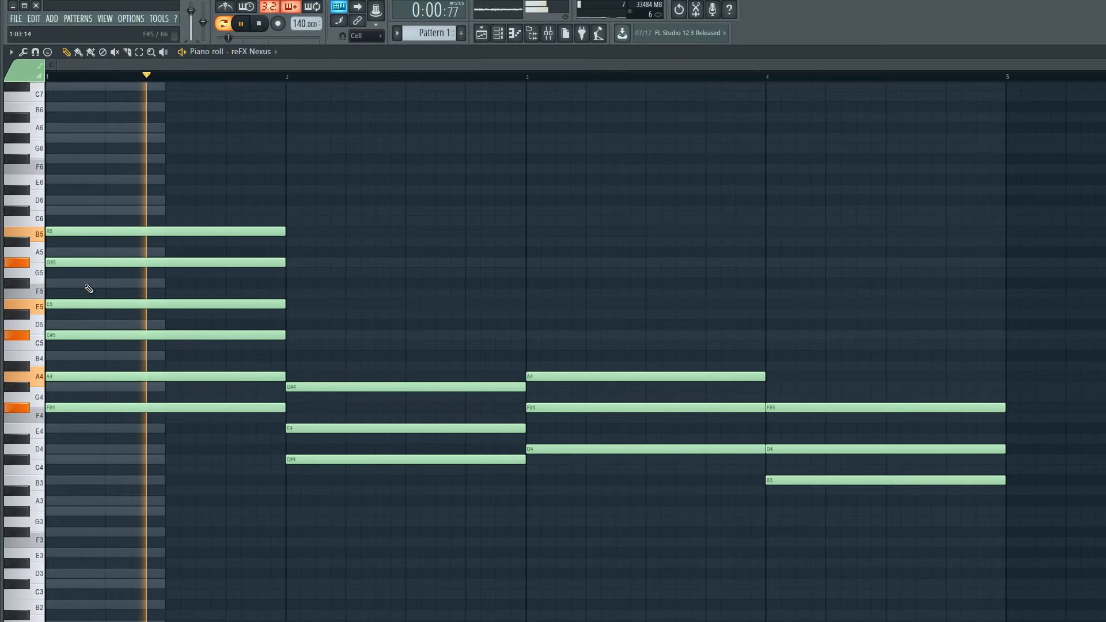
pyautogui.press('space')
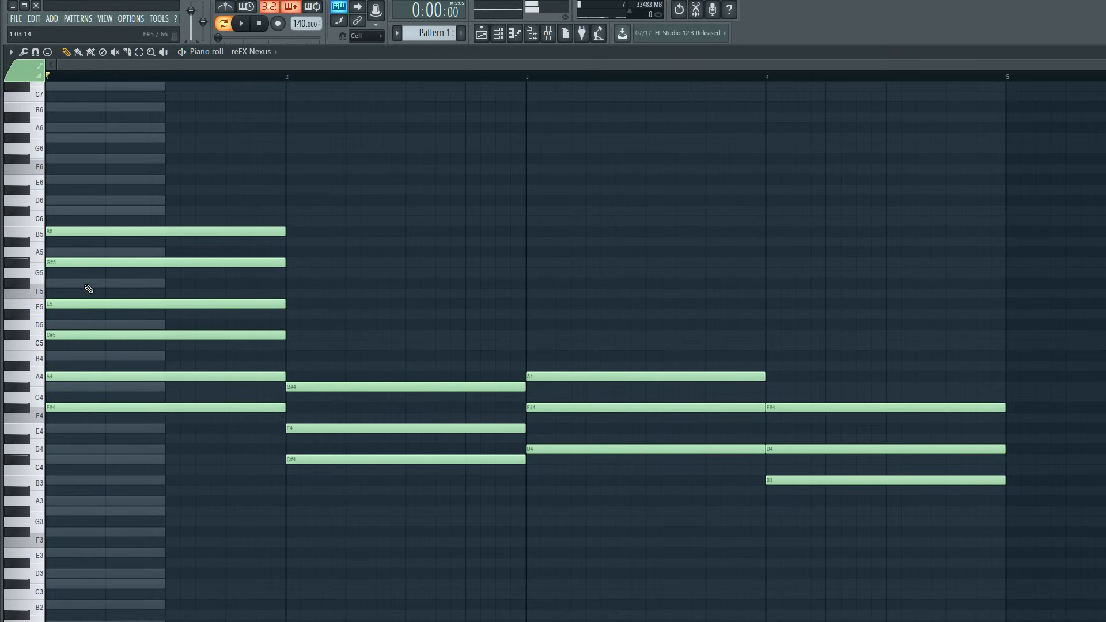
pyautogui.click(50, 202)
pyautogui.press('space')
pyautogui.press('space')
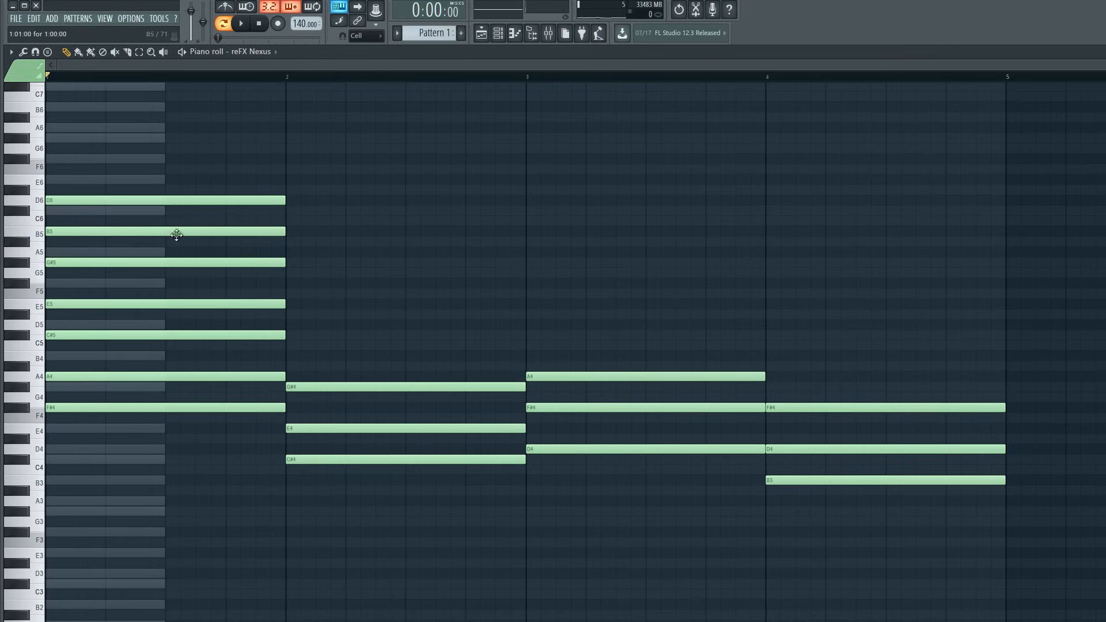
pyautogui.press('space')
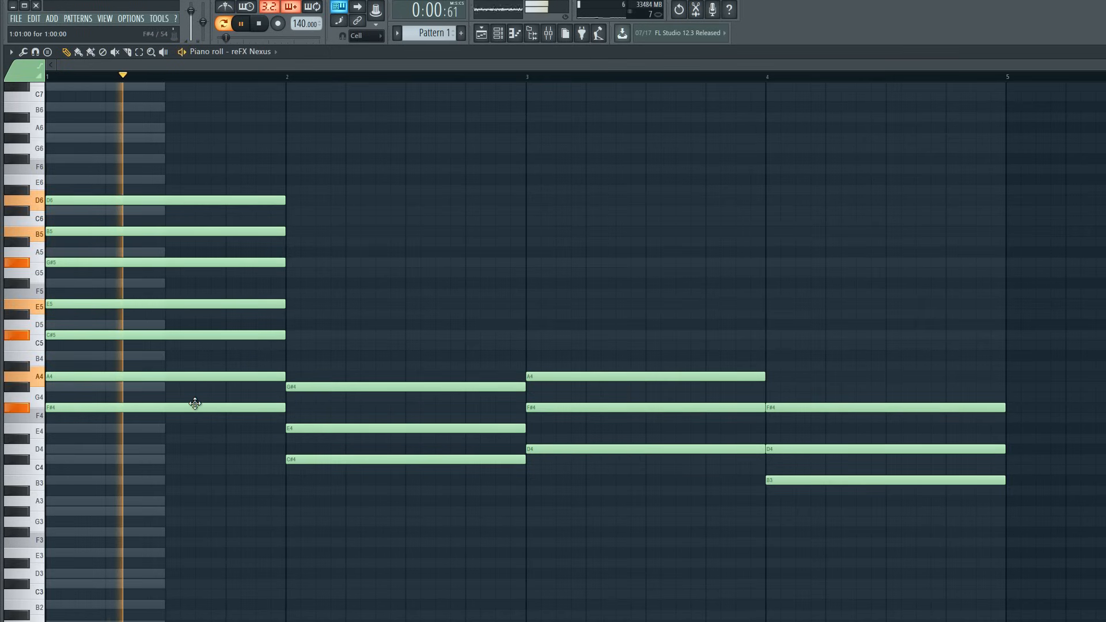
pyautogui.press('space')
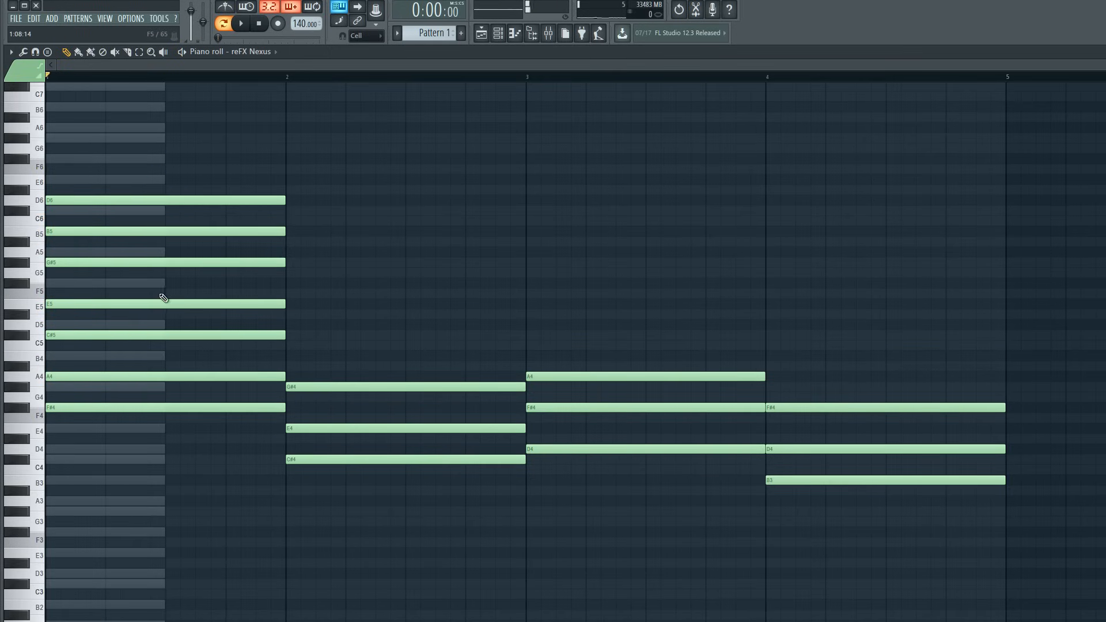
# Delete the D6, B5 and G#5 notes from the bar 1 chord and play it again.
pyautogui.rightClick(95, 200)
pyautogui.rightClick(86, 231)
pyautogui.rightClick(89, 263)
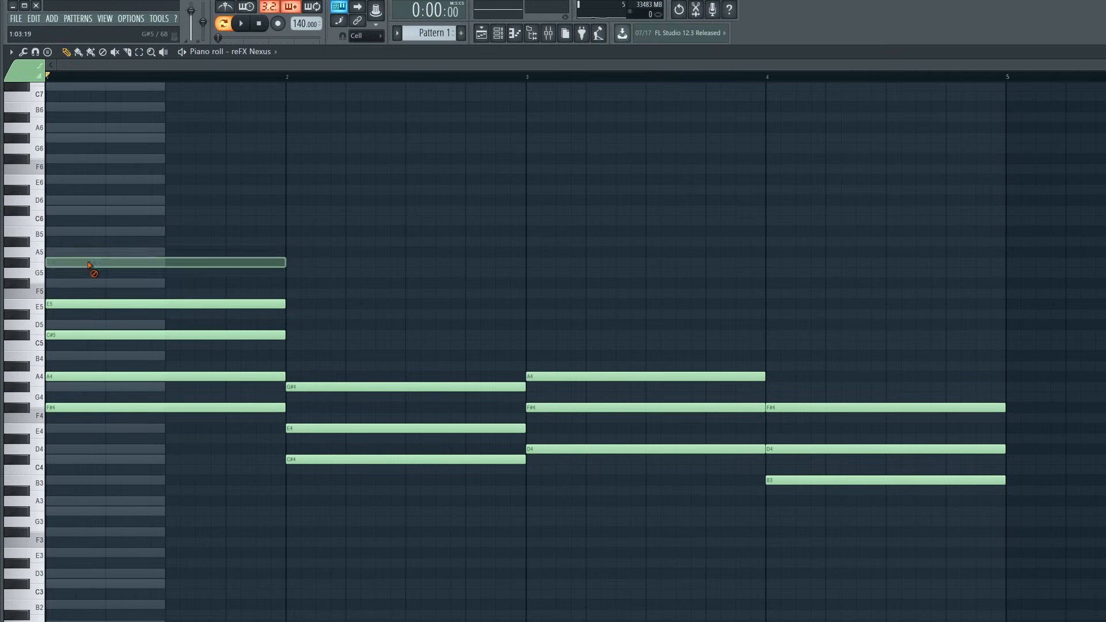
pyautogui.press('space')
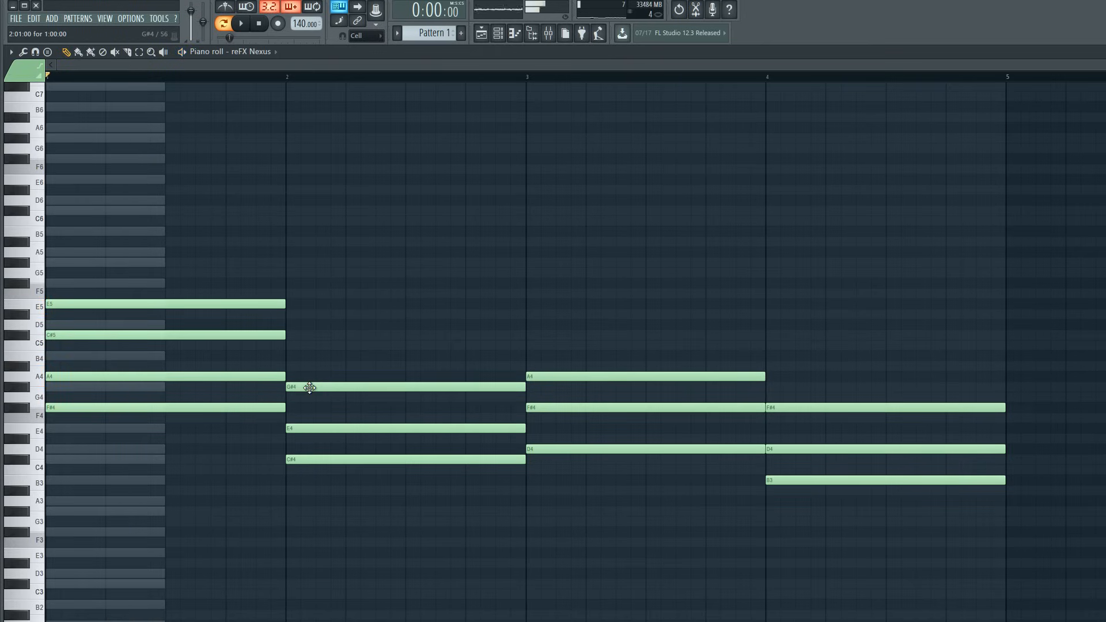
# Add a fourth chord note to each remaining bar, B4 in bar 2, C#5 in bar 3 and A4 in bar 4, and play the progression.
pyautogui.click(299, 356)
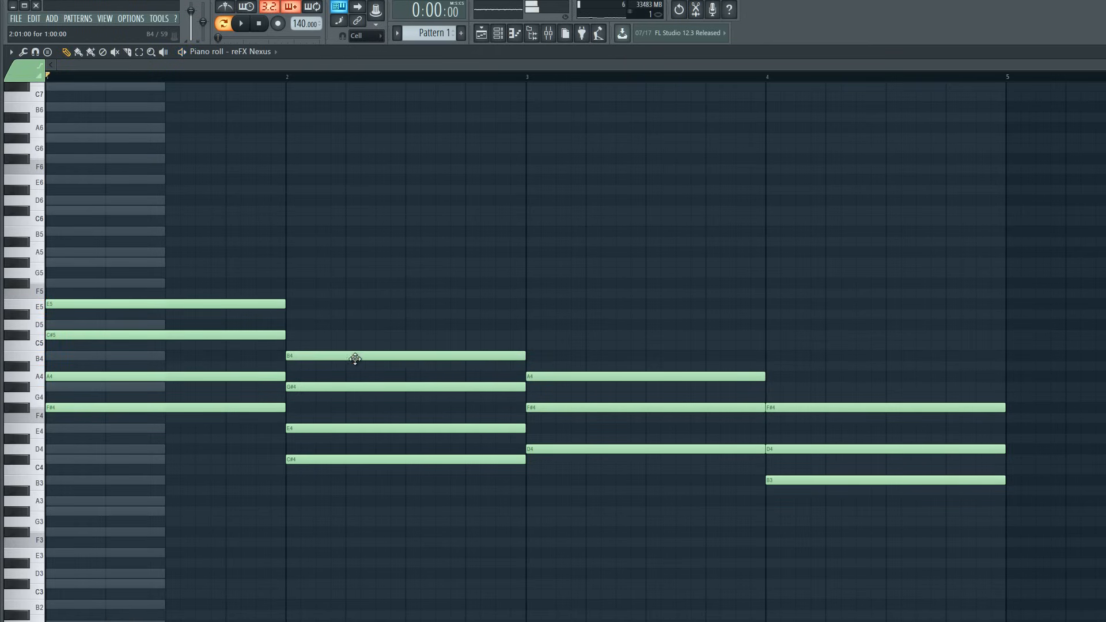
pyautogui.click(532, 376)
pyautogui.click(533, 334)
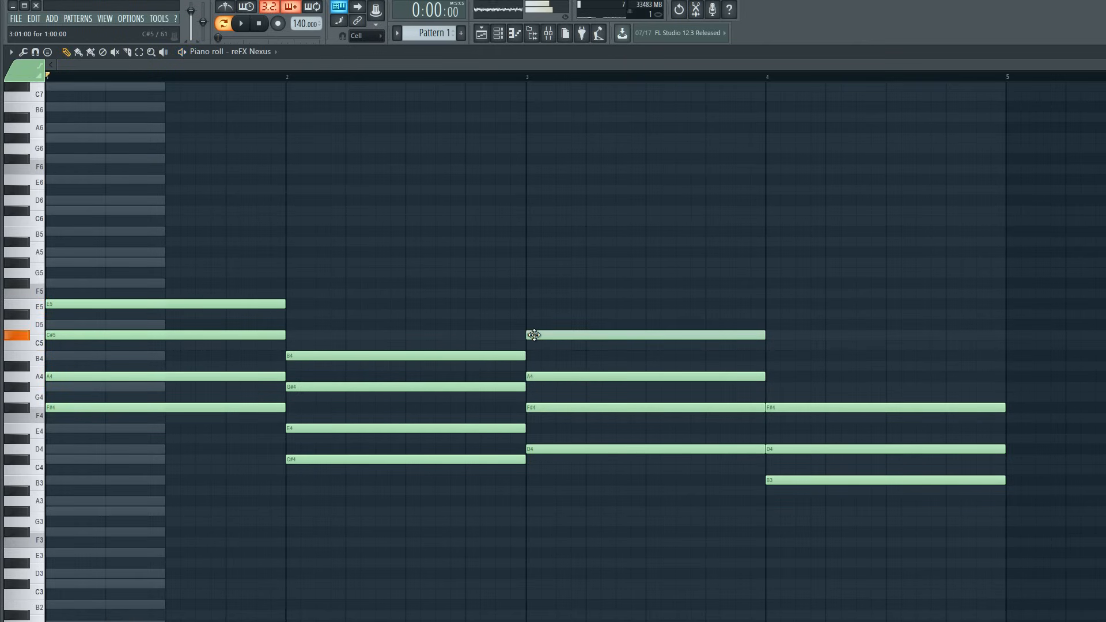
pyautogui.click(788, 408)
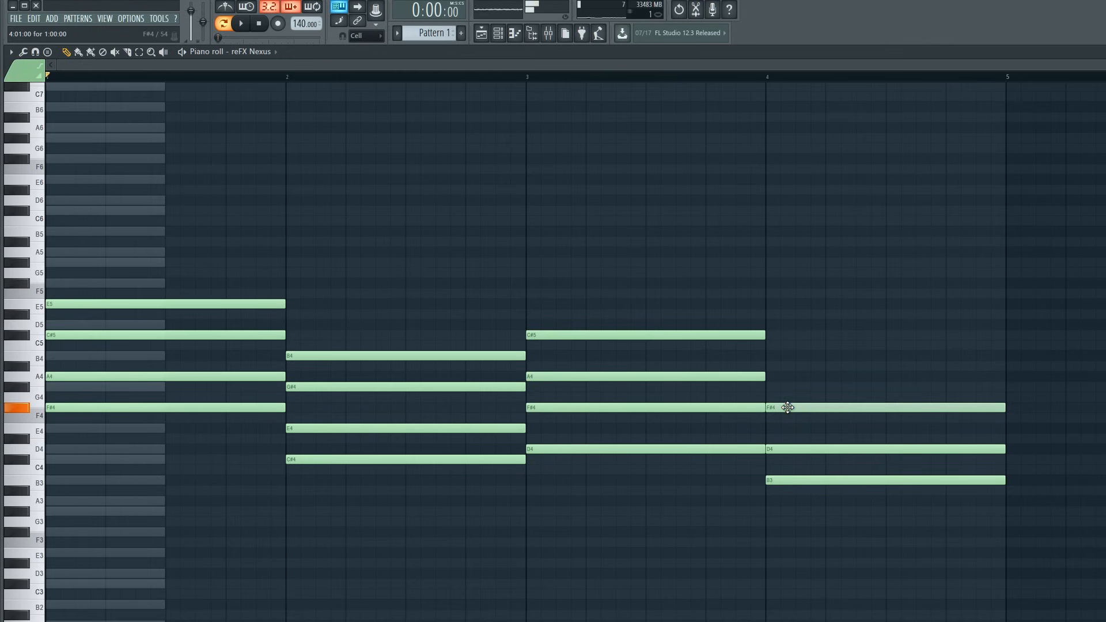
pyautogui.moveTo(787, 408); pyautogui.dragTo(773, 375)
pyautogui.press('space')
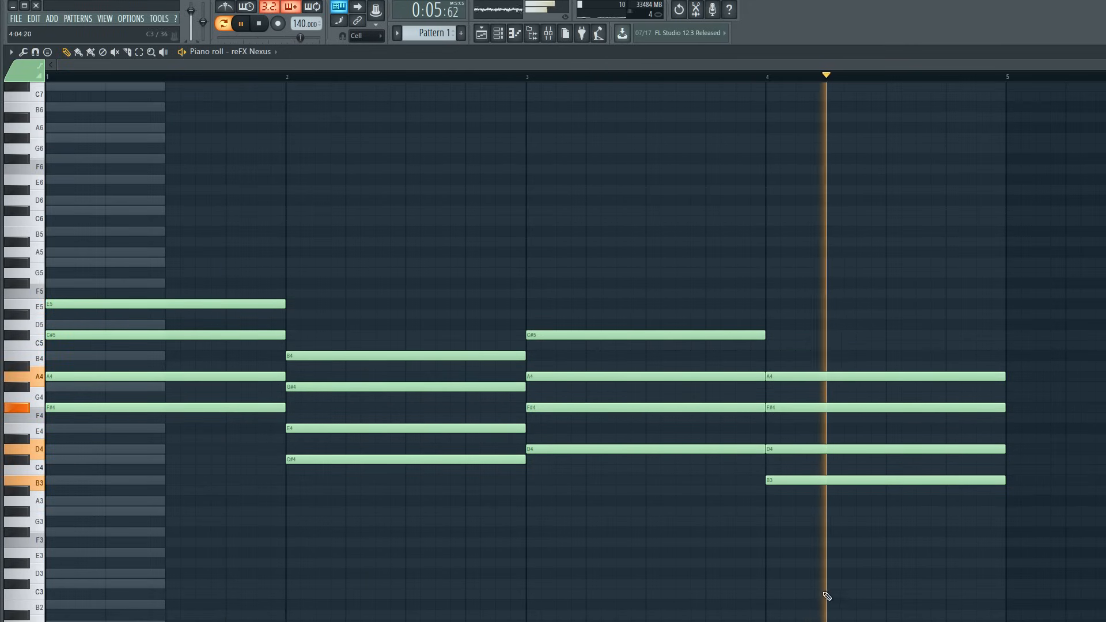
# Duplicate the root notes of all four chords (F#4, C#4, D4 and B3) and lower the copies by one octave.
pyautogui.press('space')
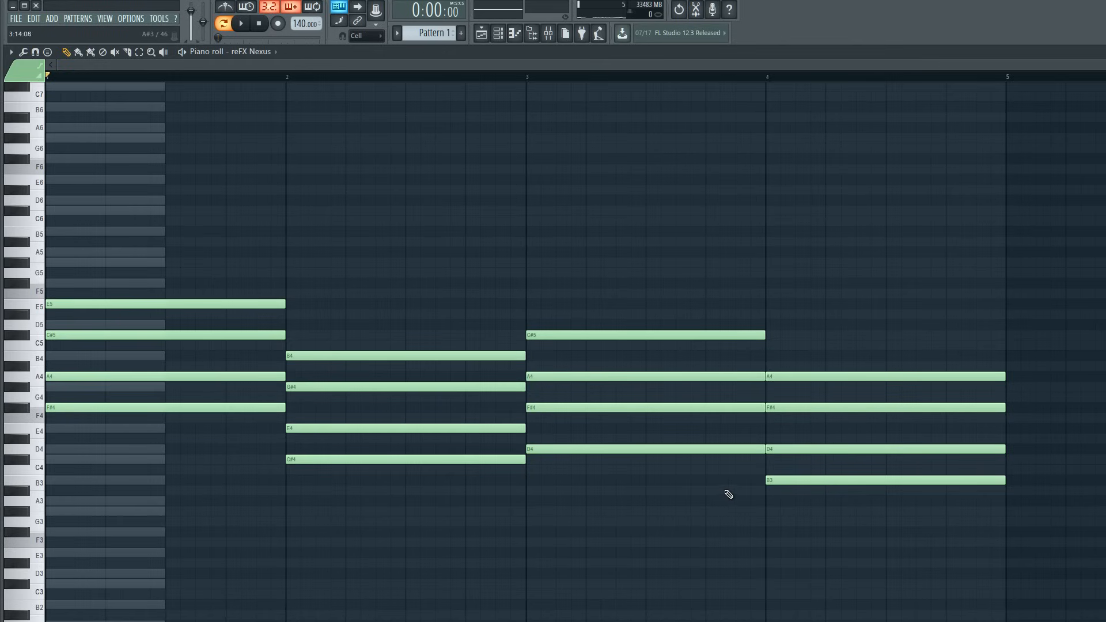
pyautogui.scroll(-2, 697, 494)
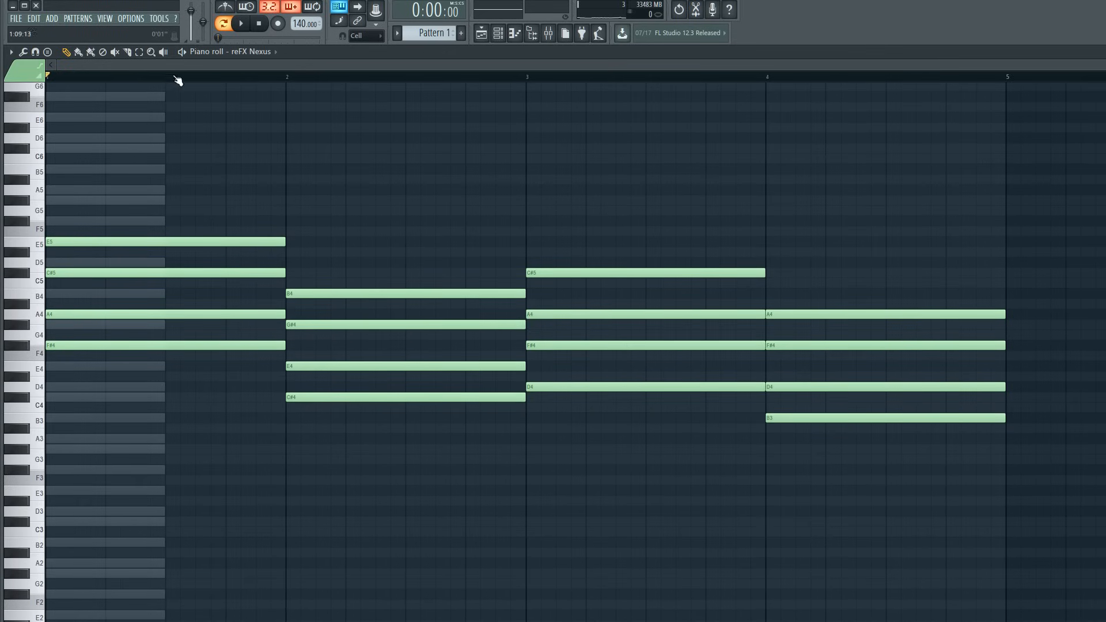
pyautogui.click(140, 52)
pyautogui.click(195, 345)
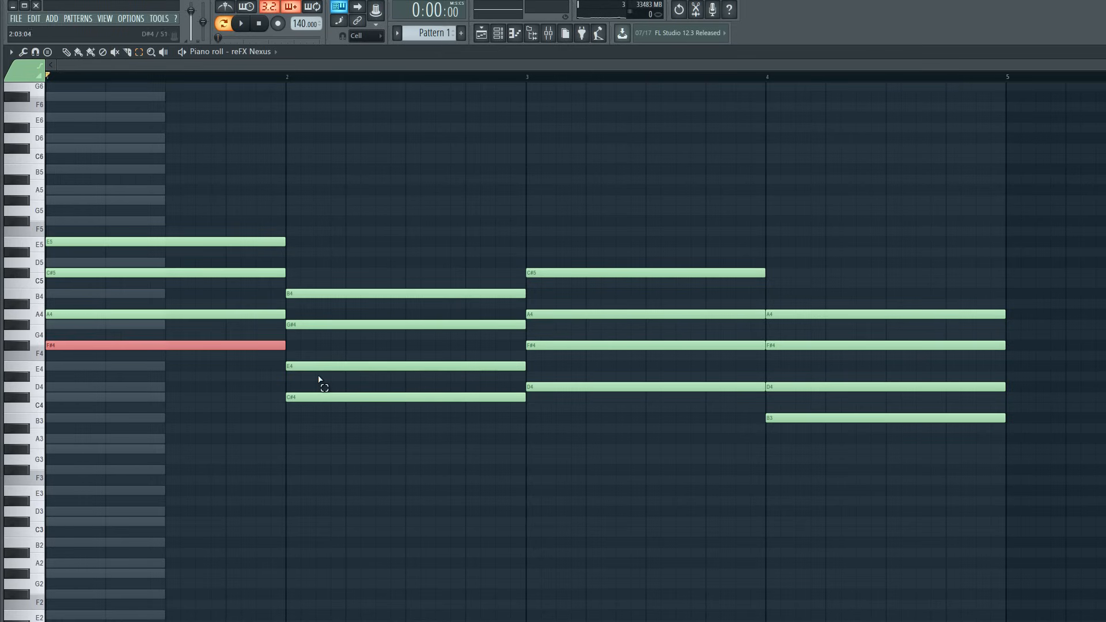
pyautogui.keyDown('shift'); pyautogui.click(324, 397); pyautogui.keyUp('shift')
pyautogui.keyDown('shift'); pyautogui.click(540, 386); pyautogui.keyUp('shift')
pyautogui.keyDown('shift'); pyautogui.click(801, 418); pyautogui.keyUp('shift')
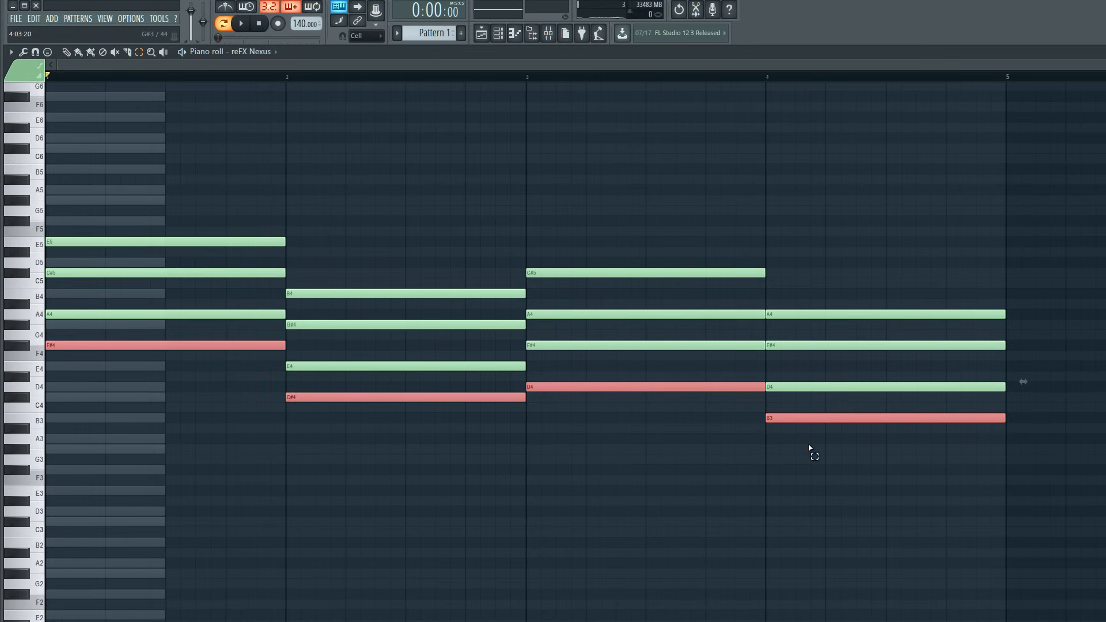
pyautogui.hotkey('ctrl', 'c')
pyautogui.hotkey('ctrl', 'v')
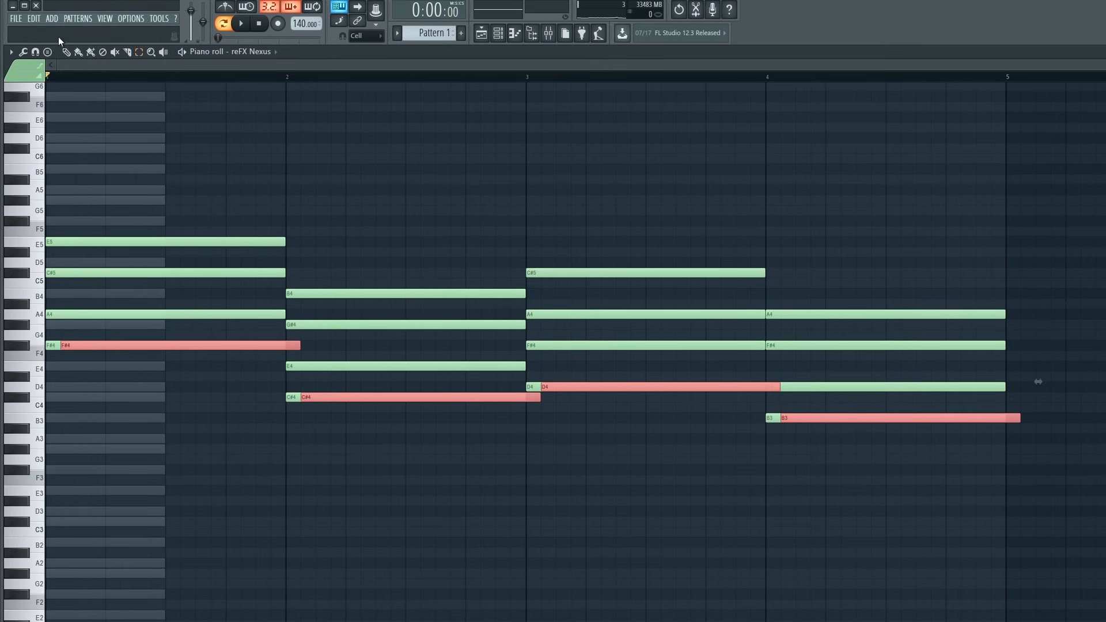
pyautogui.hotkey('ctrl', 'Down')
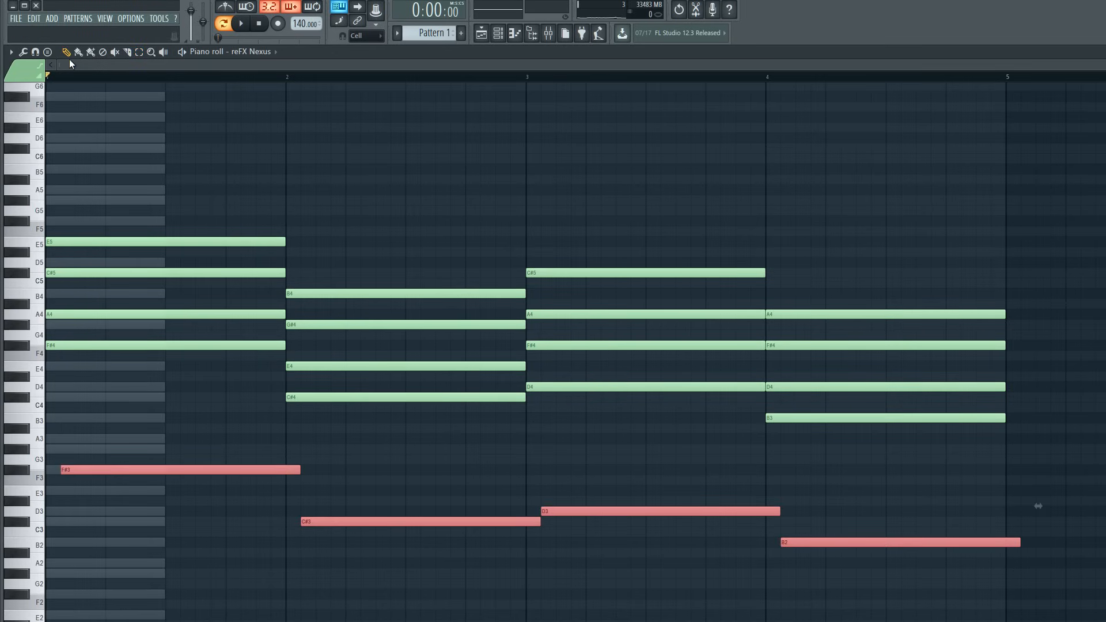
# Align the lowered root copies with the starts of their bars and play the progression with the added bass.
pyautogui.moveTo(230, 468); pyautogui.dragTo(162, 463)
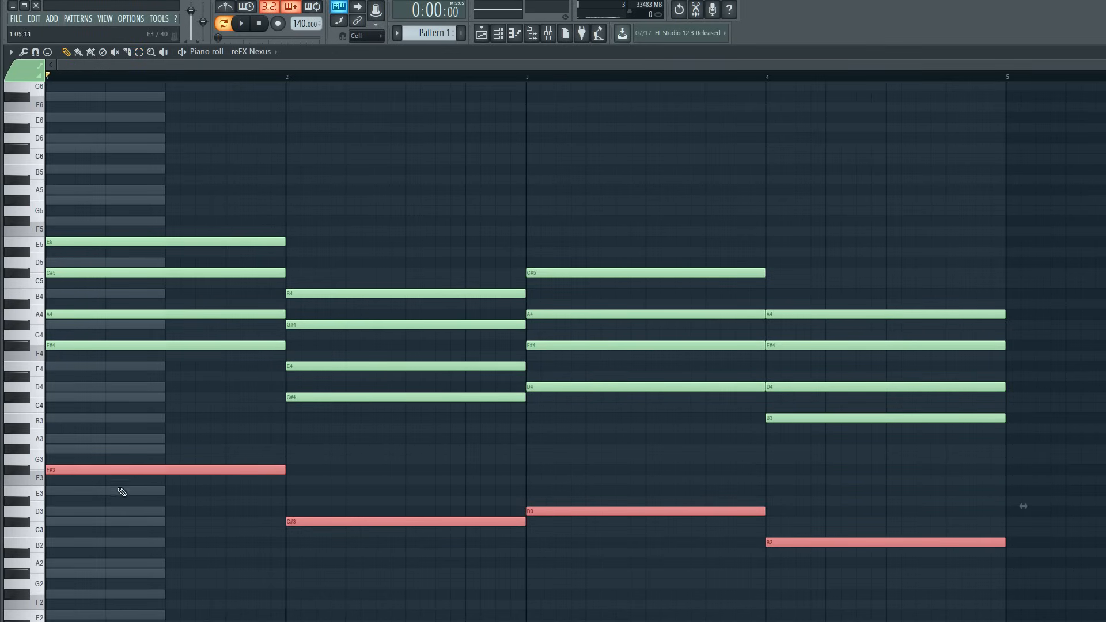
pyautogui.press('space')
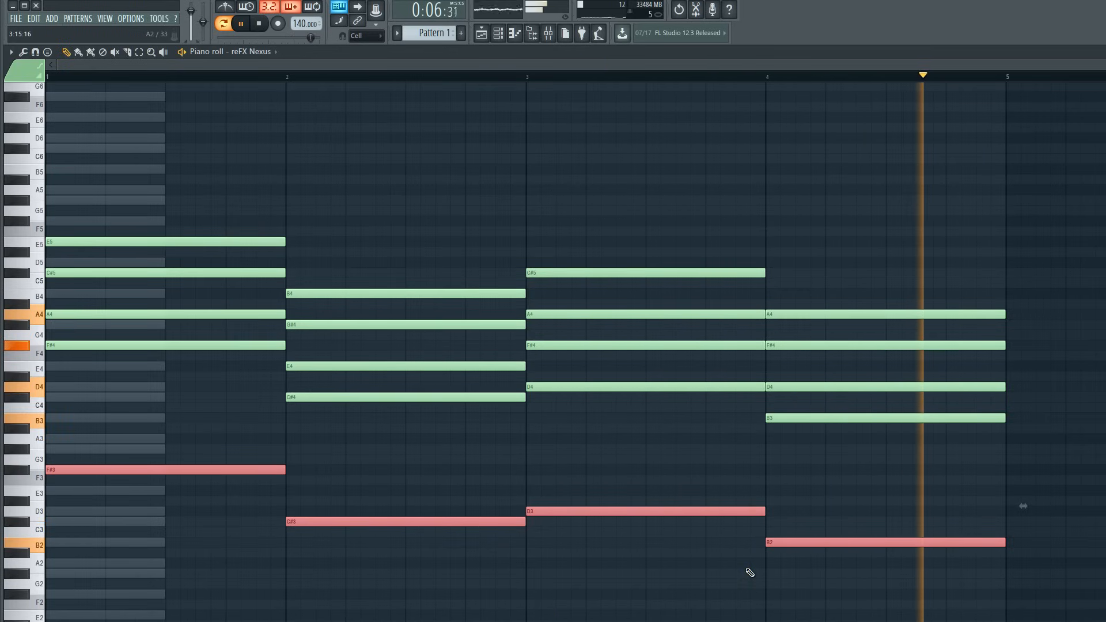
pyautogui.press('space')
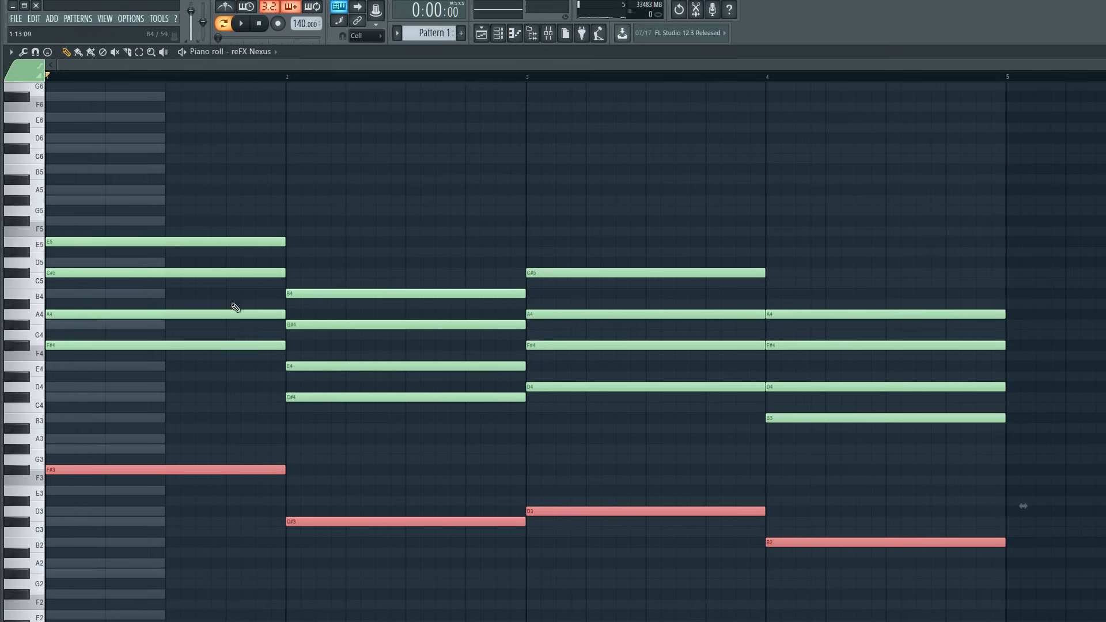
# Delete the top note of each chord: E5 in bar 1, B4 in bar 2, C#5 in bar 3 and A4 in bar 4.
pyautogui.scroll(1, 283, 295)
pyautogui.scroll(-1, 268, 273)
pyautogui.rightClick(148, 195)
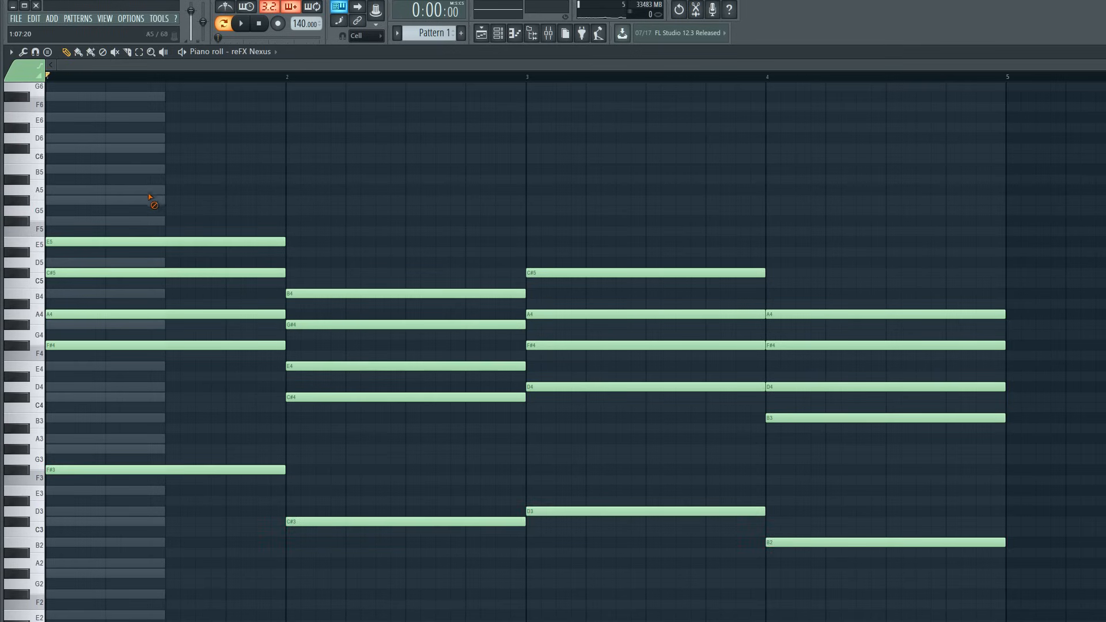
pyautogui.rightClick(153, 242)
pyautogui.rightClick(318, 293)
pyautogui.rightClick(540, 273)
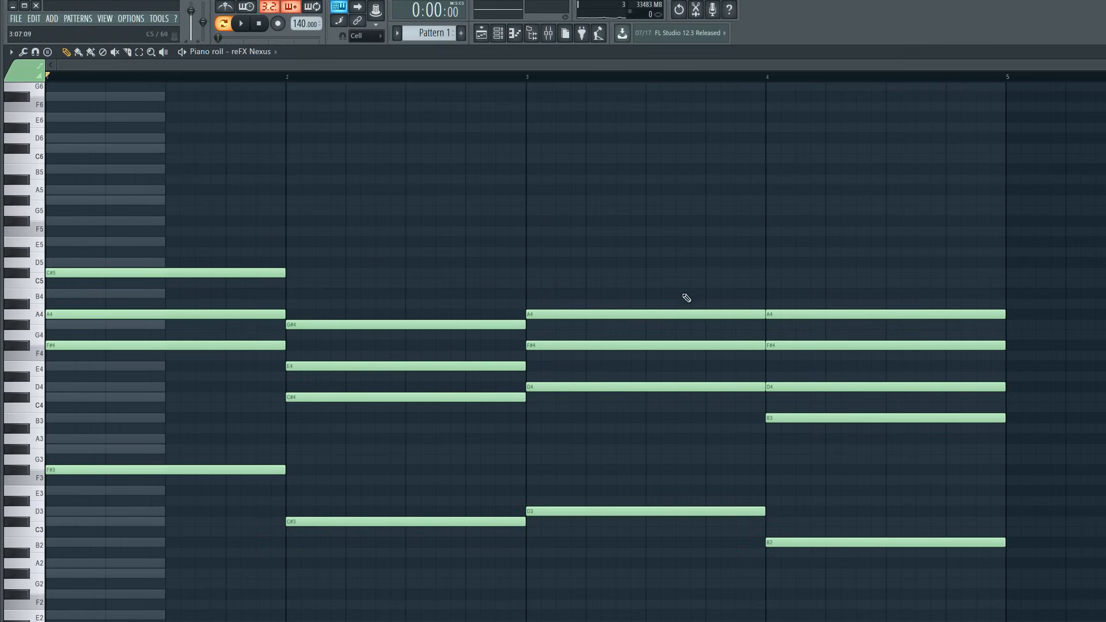
pyautogui.rightClick(815, 314)
# Delete the bass notes B2, D3, C#3 and F#3 from under the four chords.
pyautogui.rightClick(808, 542)
pyautogui.rightClick(663, 511)
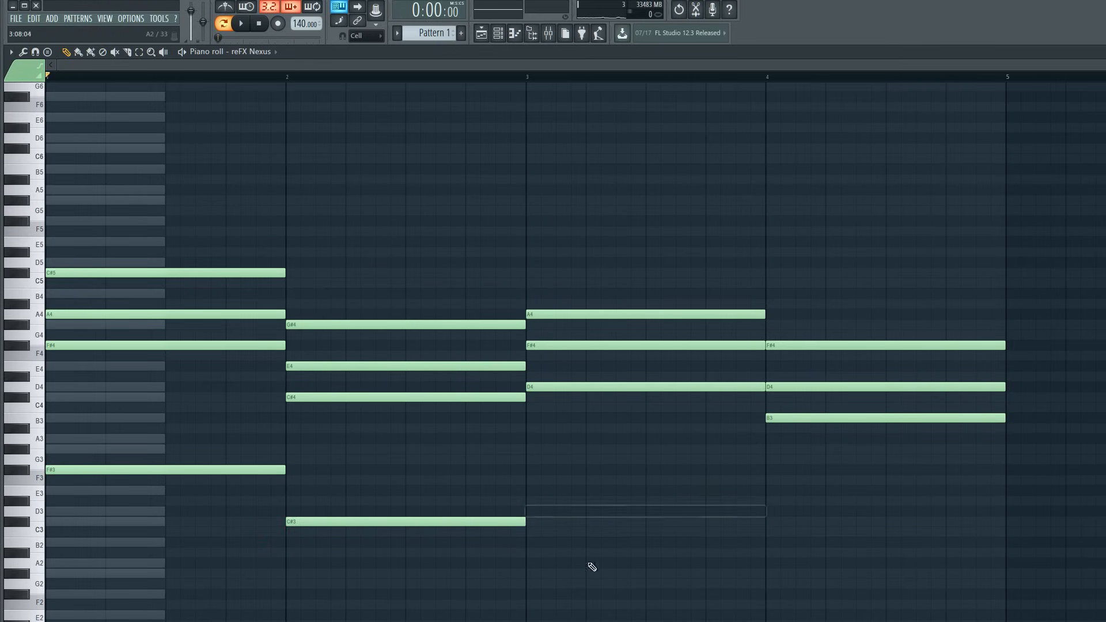
pyautogui.rightClick(374, 521)
pyautogui.rightClick(240, 470)
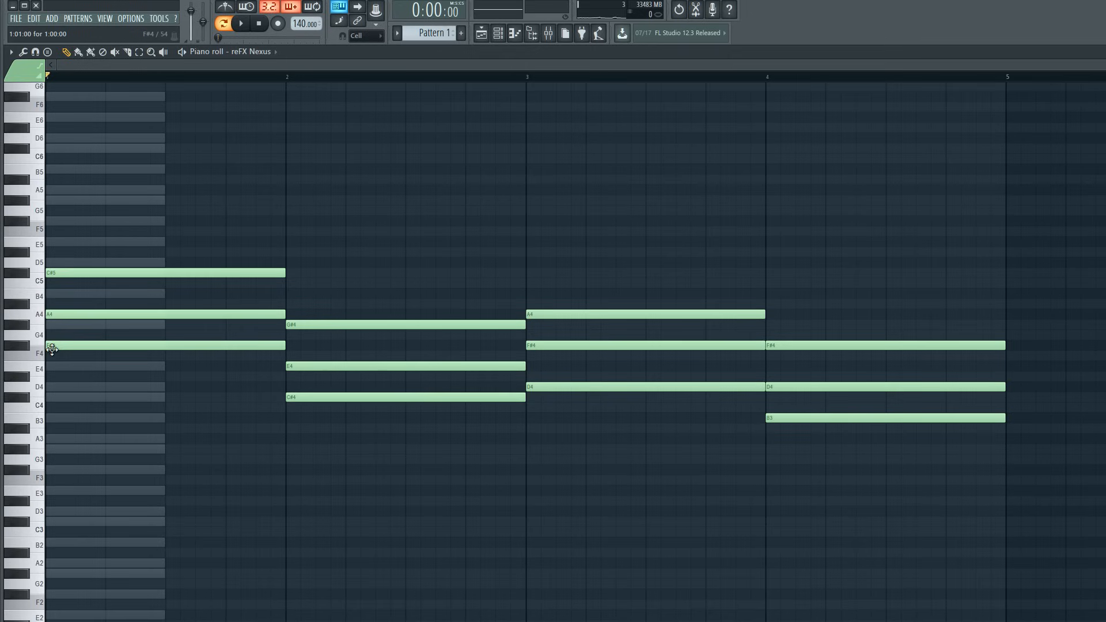
# Try a first inversion of the bar 1 chord by moving F#4 up an octave and back, playing both voicings for comparison.
pyautogui.click(143, 56)
pyautogui.click(176, 345)
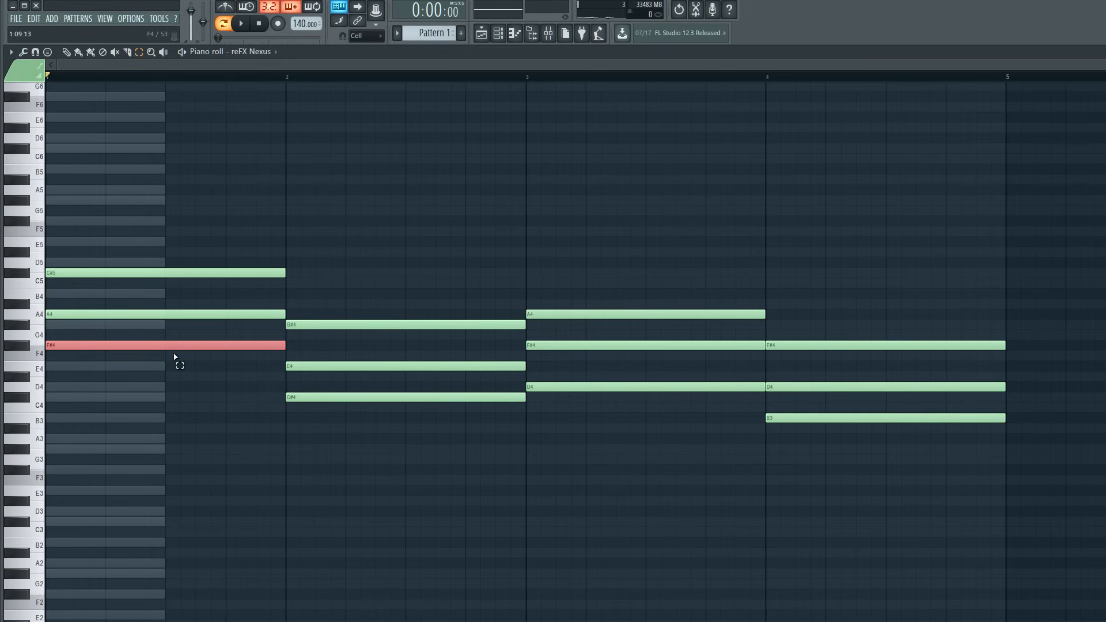
pyautogui.hotkey('ctrl', 'Up')
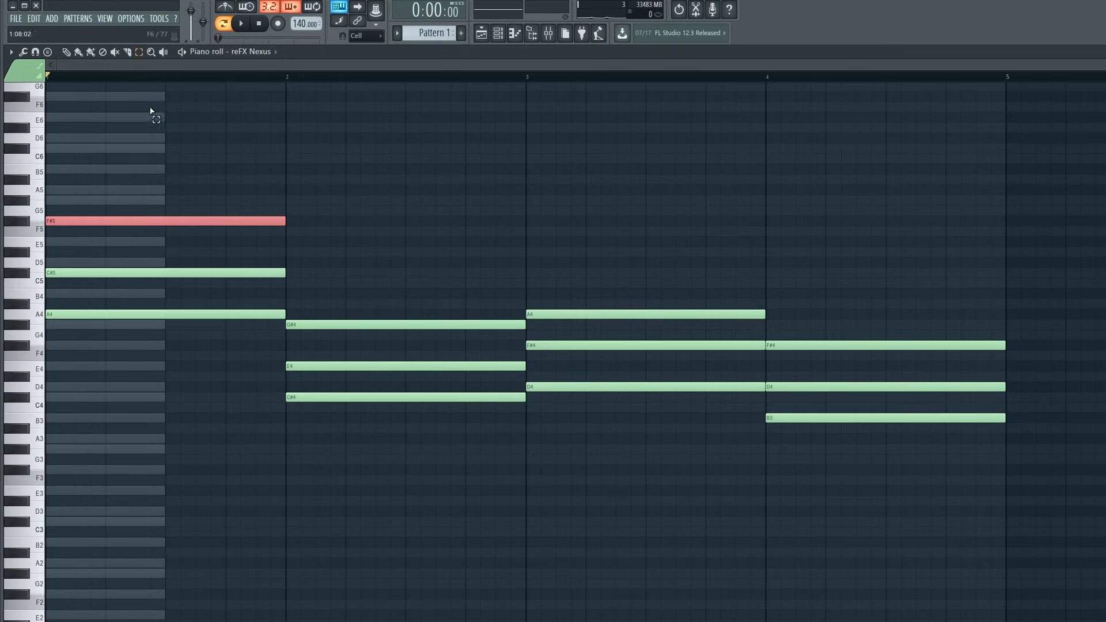
pyautogui.press('space')
pyautogui.hotkey('ctrl', 'Down')
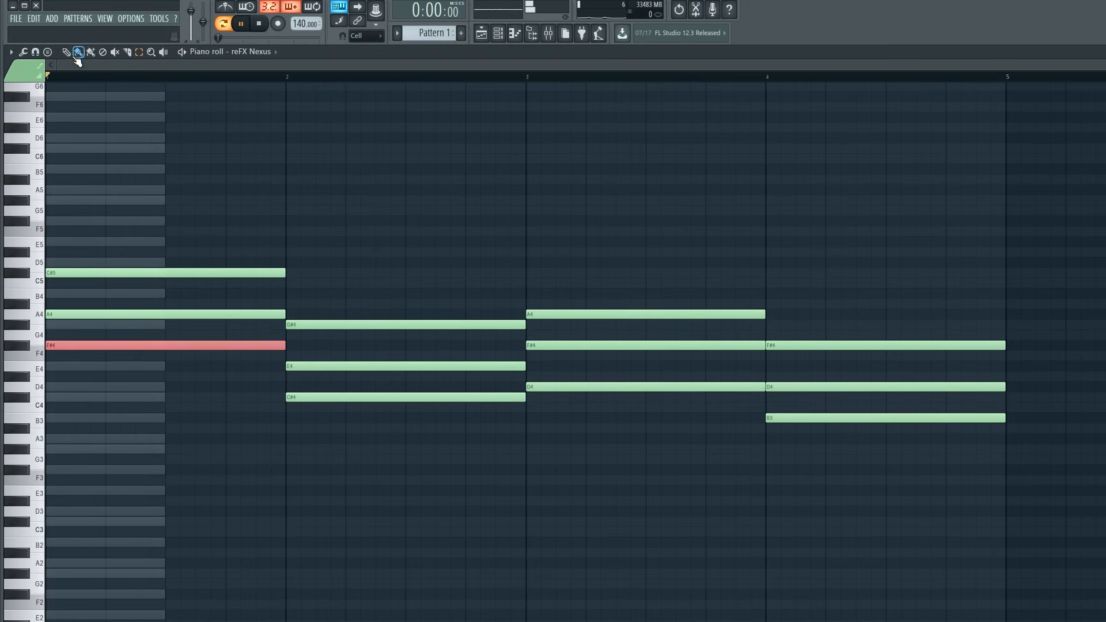
pyautogui.hotkey('ctrl', 'Up')
pyautogui.press('space')
pyautogui.press('space')
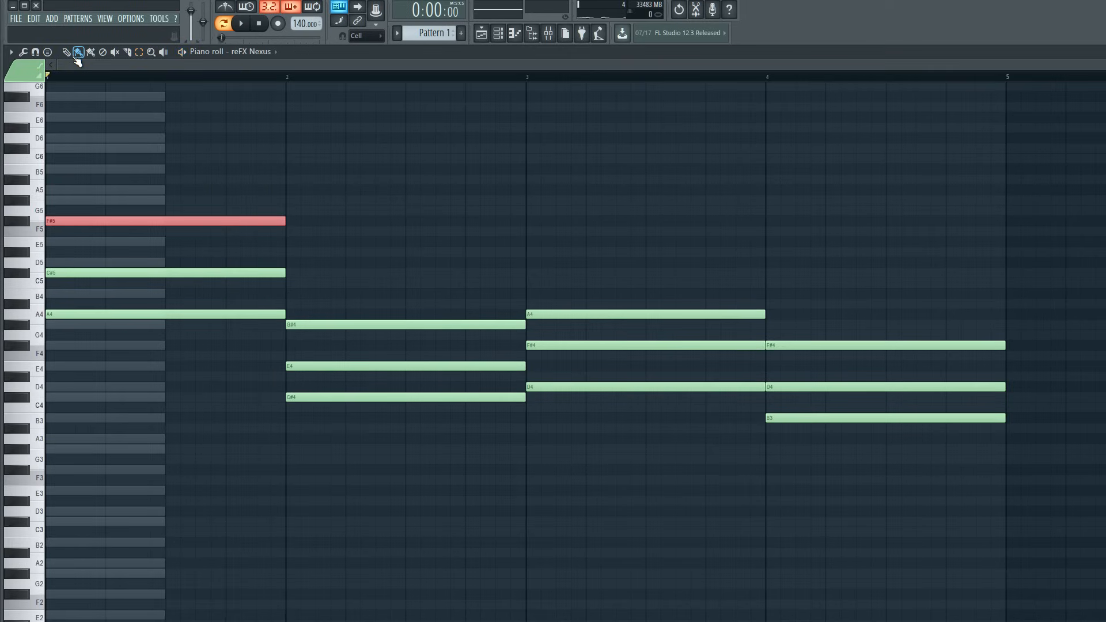
pyautogui.hotkey('ctrl', 'Down')
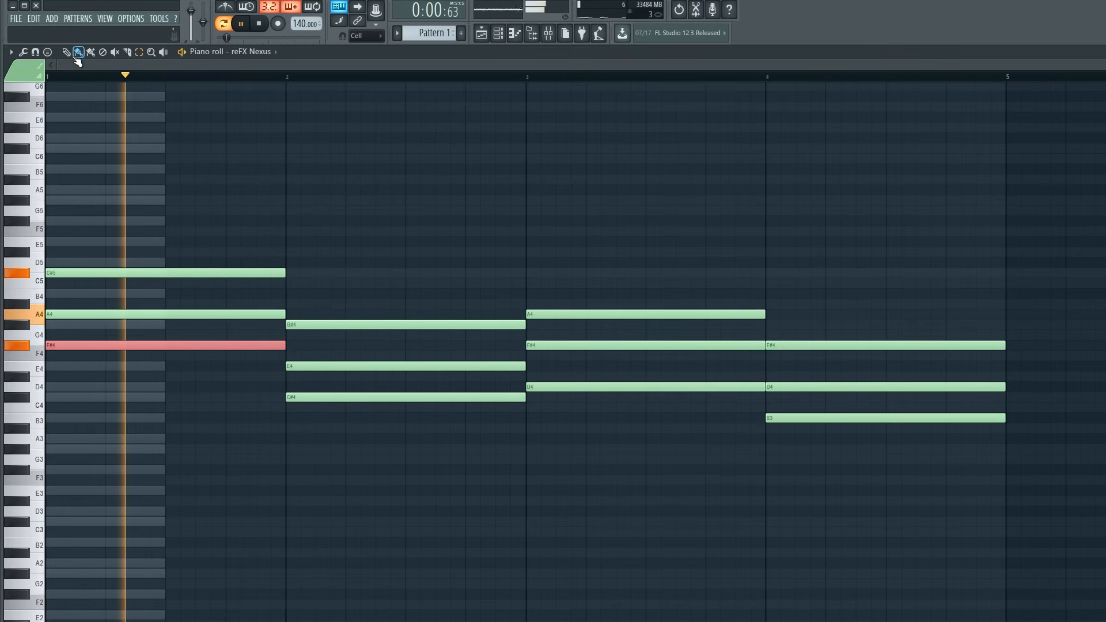
pyautogui.hotkey('ctrl', 'Up')
pyautogui.press('space')
pyautogui.hotkey('ctrl', 'Down')
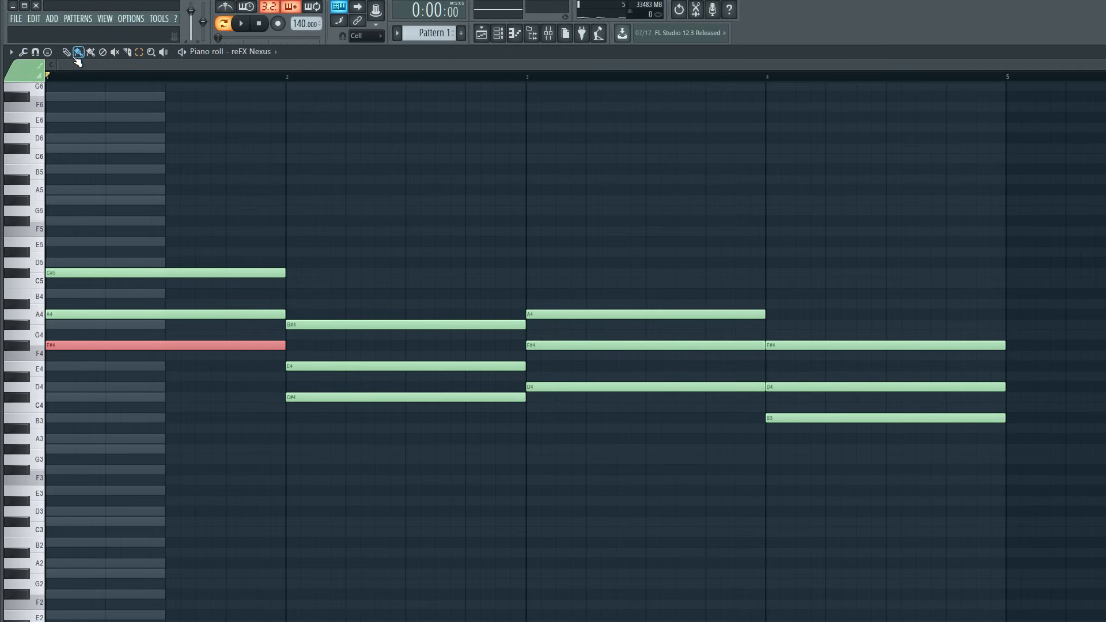
# Try raising the A4 of the bar 1 chord by an octave, play it, and return the note to A4.
pyautogui.click(173, 314)
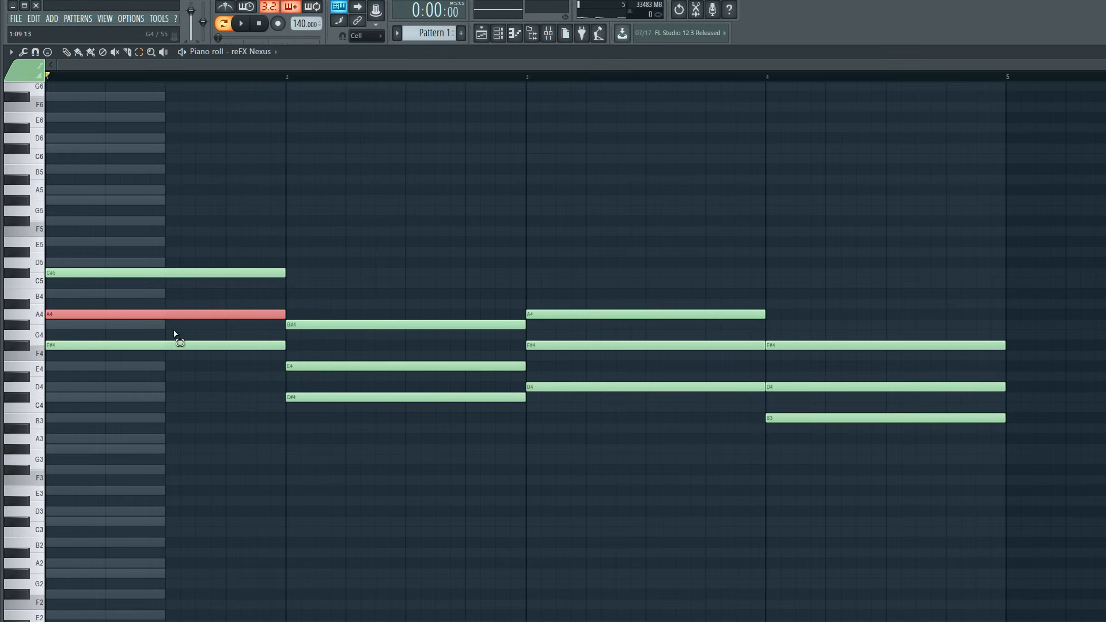
pyautogui.hotkey('ctrl', 'Up')
pyautogui.press('space')
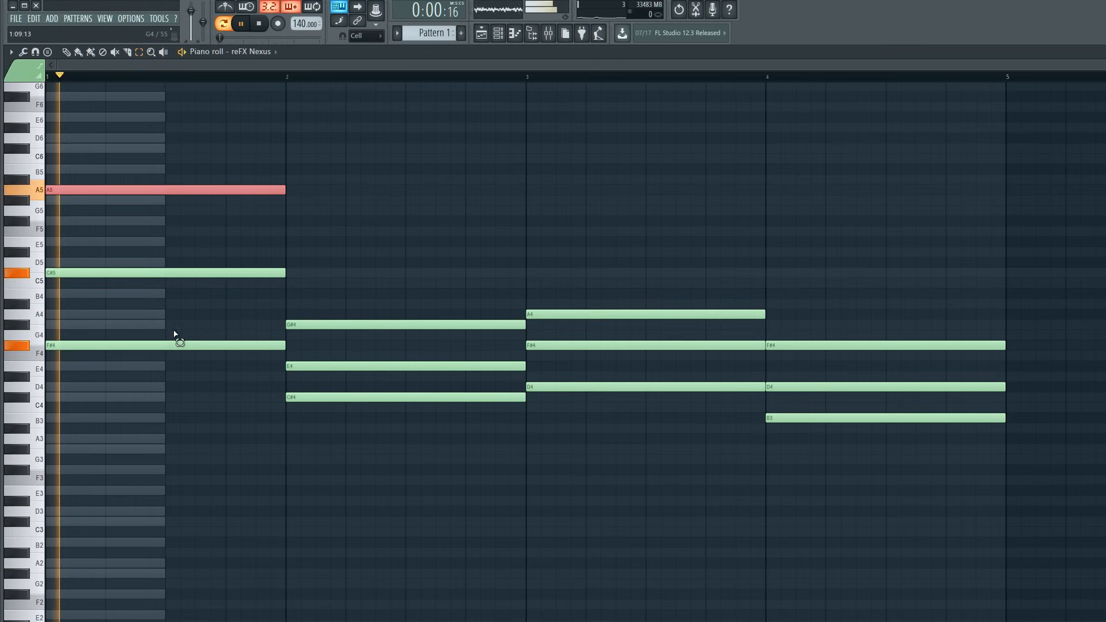
pyautogui.hotkey('ctrl', 'Down')
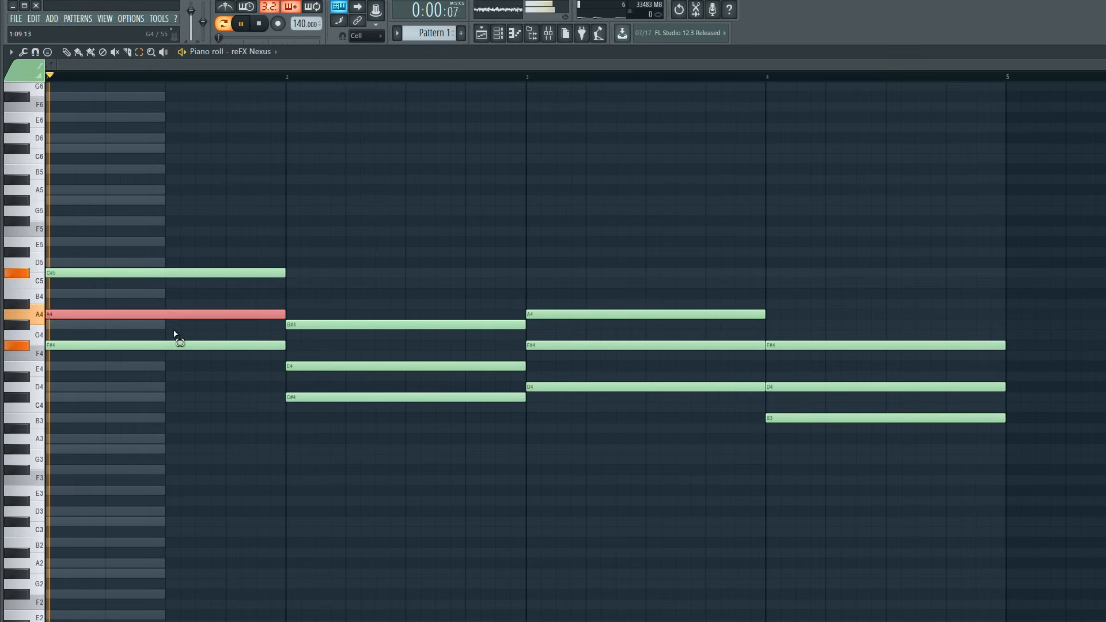
pyautogui.press('space')
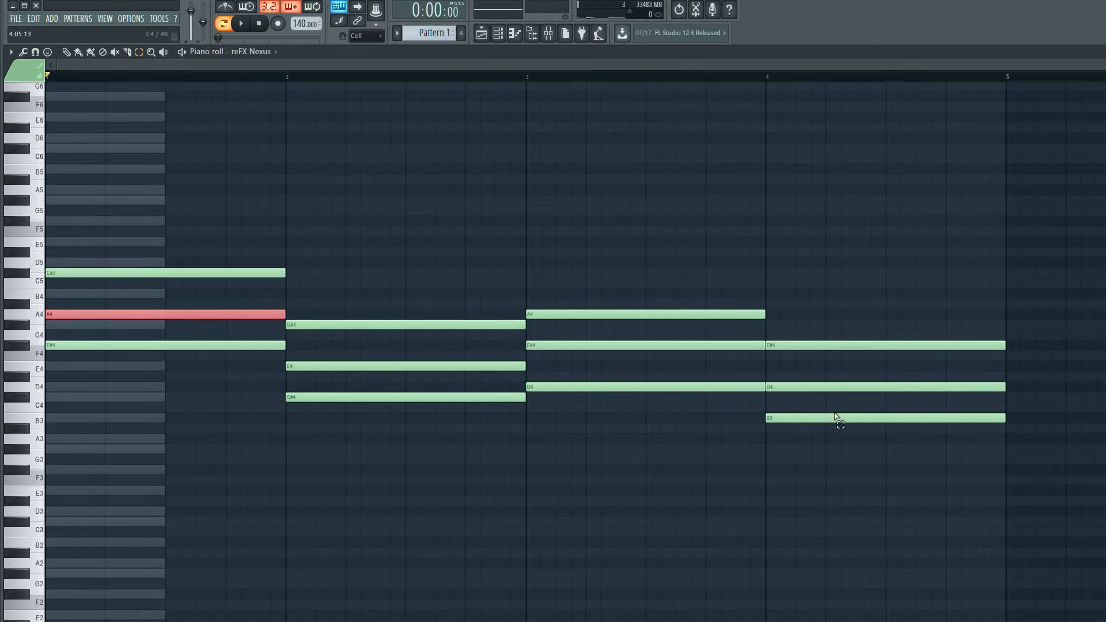
# Raise both the A4 and F#4 of the bar 1 chord by an octave and play the inverted chord.
pyautogui.hotkey('ctrl', 'Up')
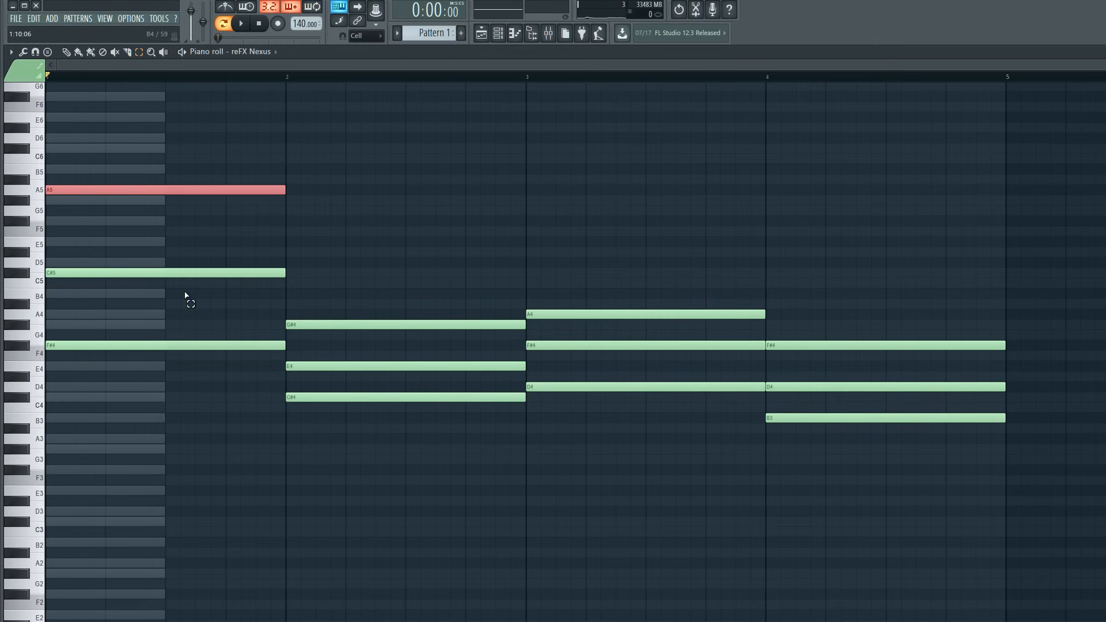
pyautogui.keyDown('ctrl'); pyautogui.click(196, 345); pyautogui.keyUp('ctrl')
pyautogui.hotkey('ctrl', 'Up')
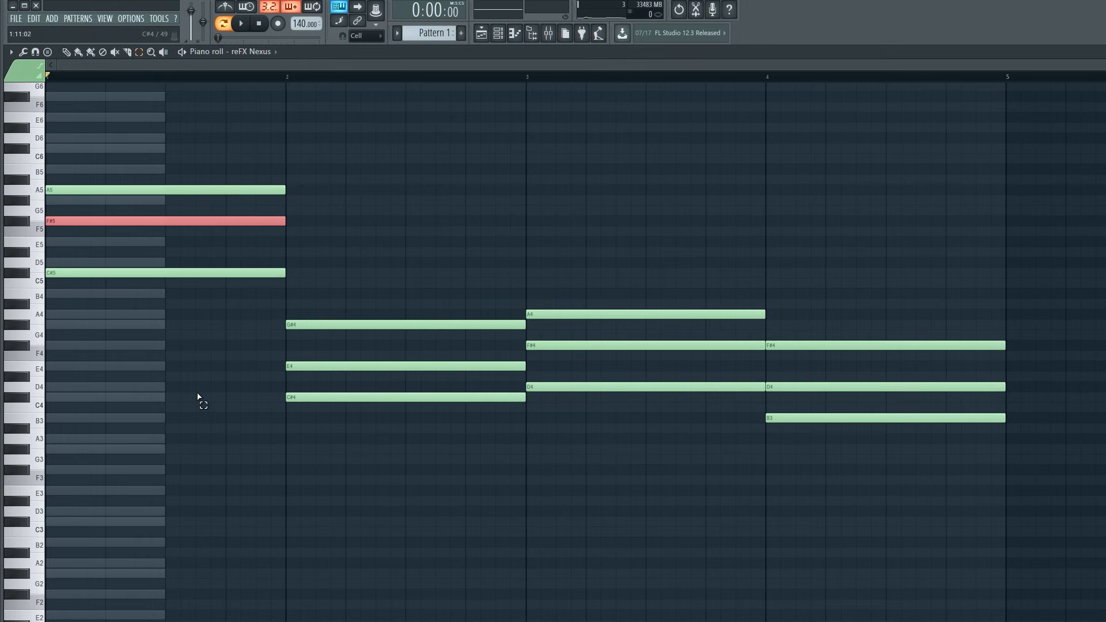
pyautogui.press('space')
pyautogui.press('space')
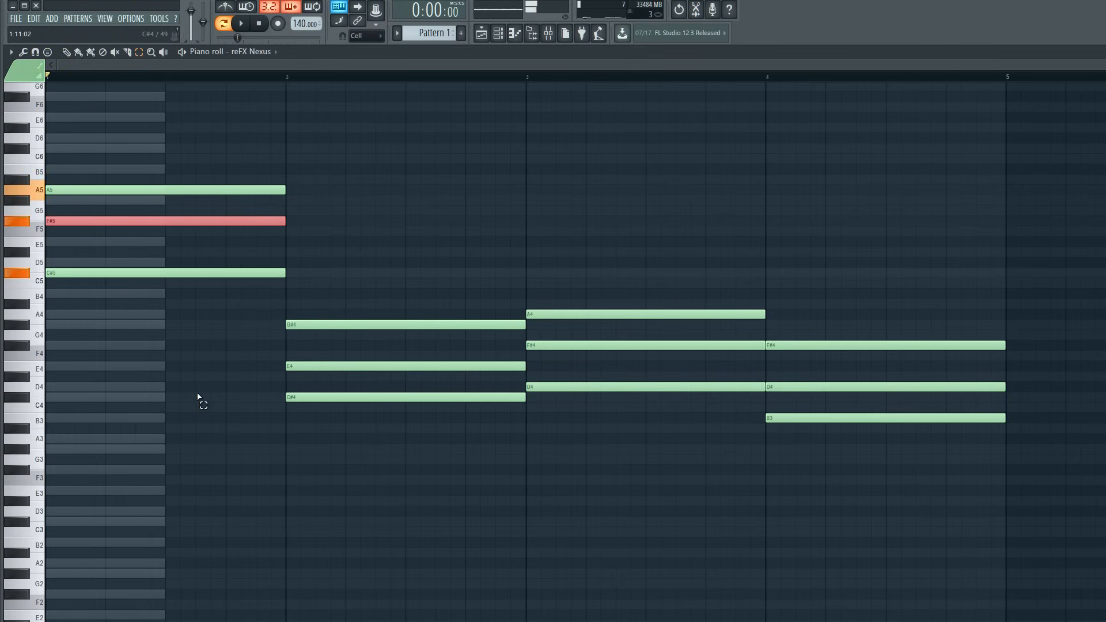
# Lower the F#5 and A5 of the bar 1 chord back by an octave and play the root-position chord.
pyautogui.hotkey('ctrl', 'Down')
pyautogui.moveTo(284, 154); pyautogui.dragTo(237, 229)
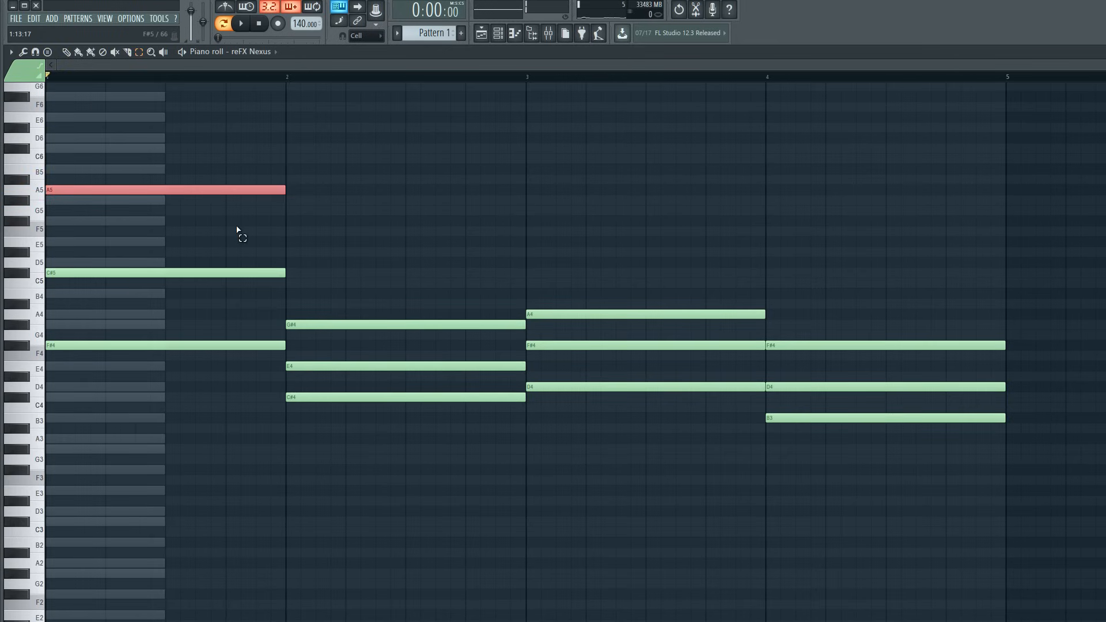
pyautogui.hotkey('ctrl', 'Down')
pyautogui.press('space')
pyautogui.press('space')
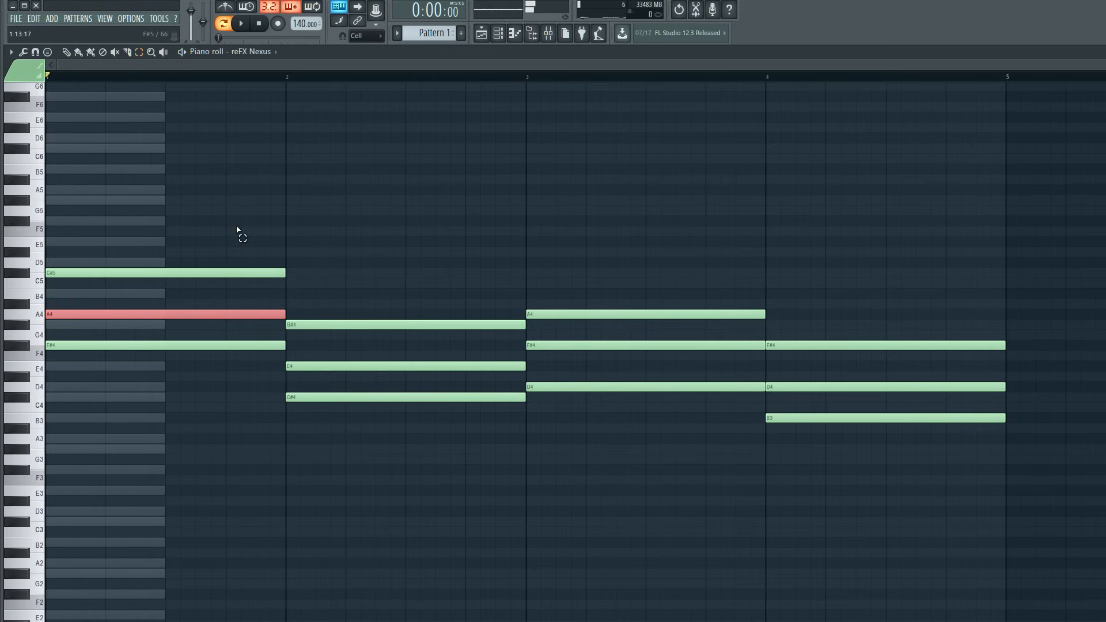
# Start a melody above the bar 1 chord with a one-beat G#5, then try B5 on beat 2 and delete it.
pyautogui.click(66, 52)
pyautogui.scroll(3, 212, 316)
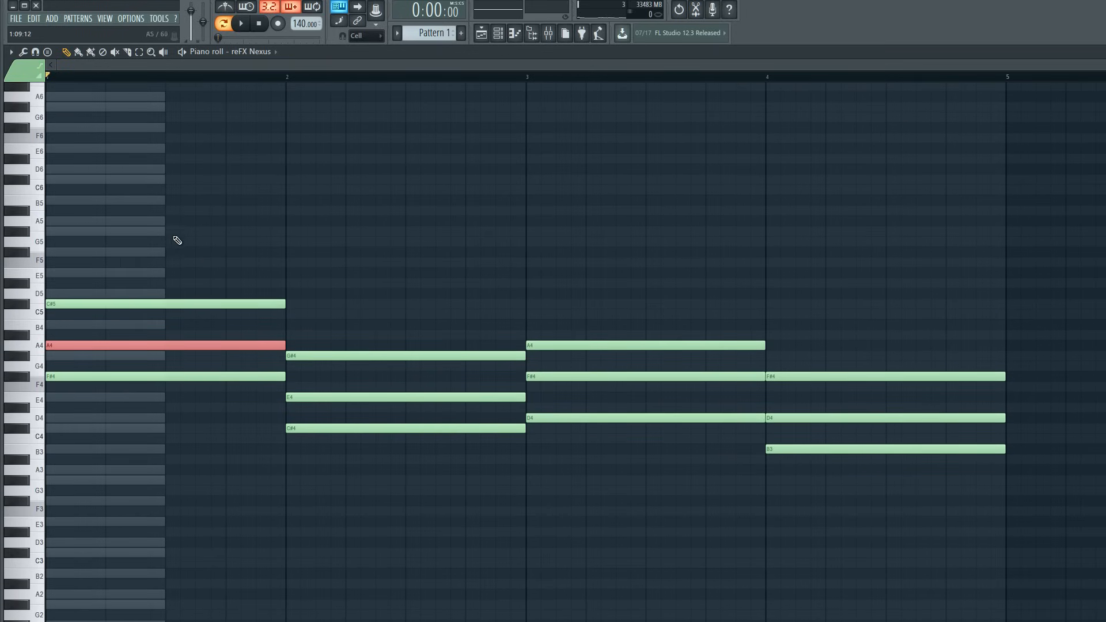
pyautogui.scroll(6, 91, 297)
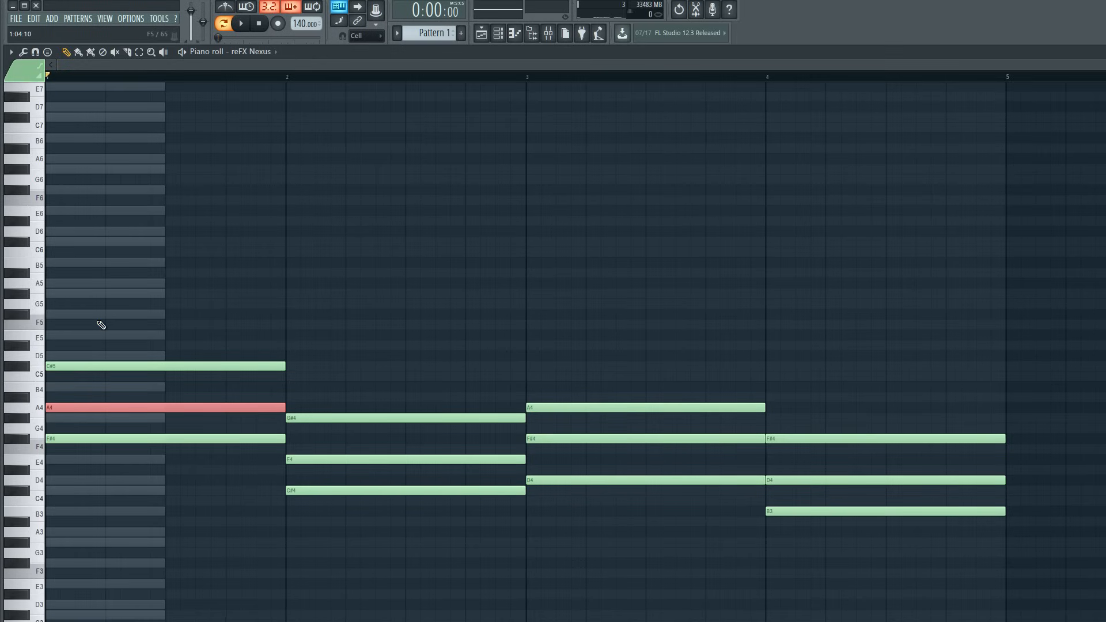
pyautogui.click(53, 295)
pyautogui.moveTo(284, 294); pyautogui.dragTo(105, 294)
pyautogui.click(129, 265)
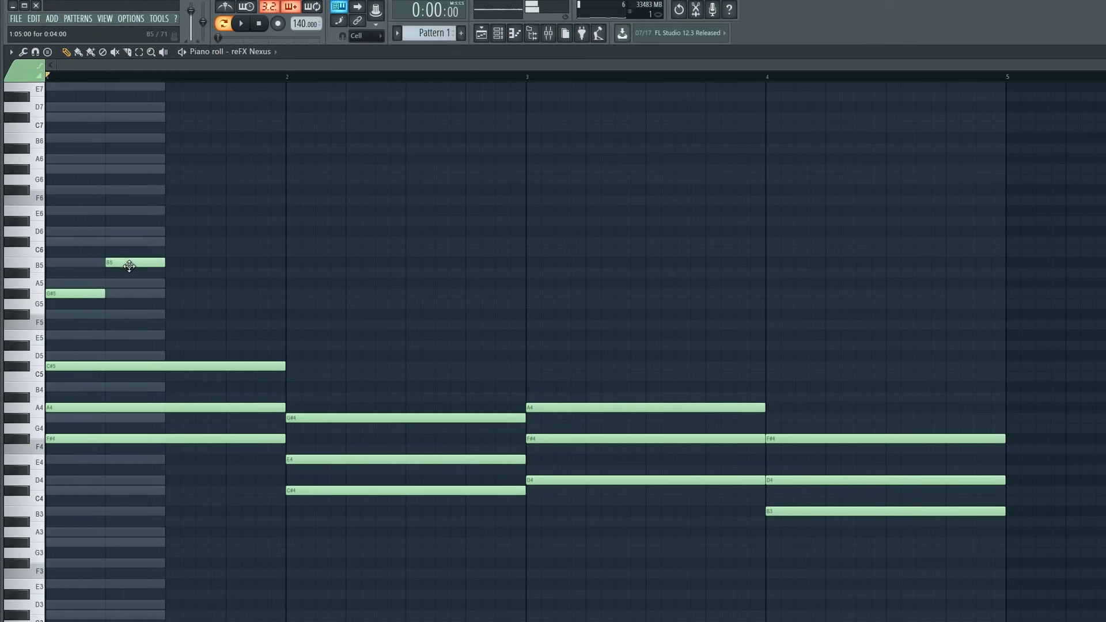
pyautogui.rightClick(137, 262)
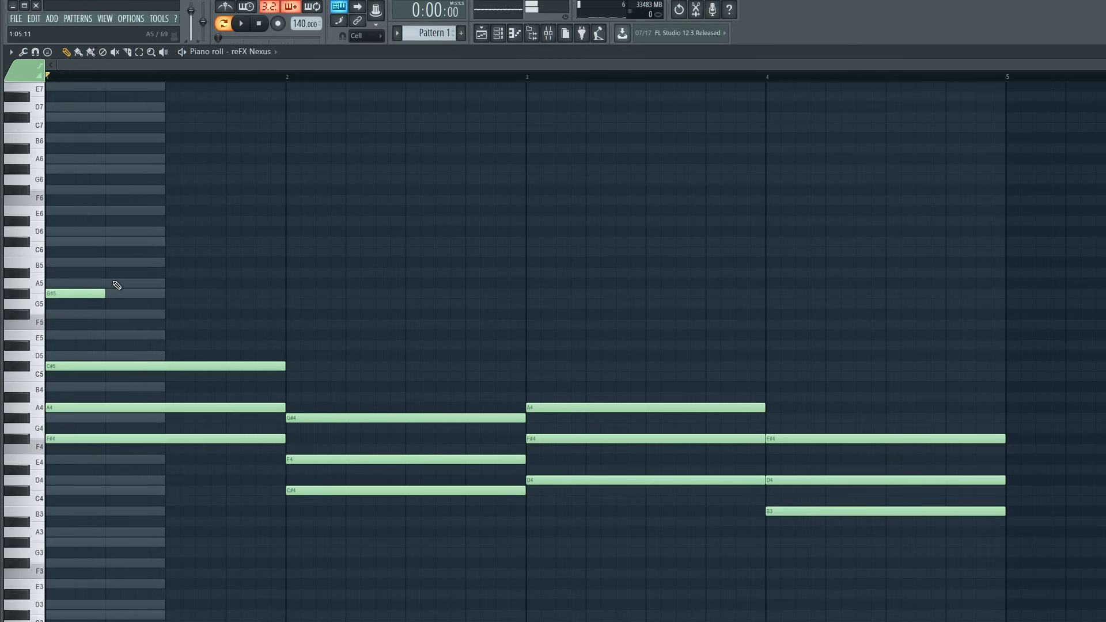
# Continue the bar 1 melody with one-beat notes A5, E5 and F#5 on beats 2, 3 and 4, and play the pattern.
pyautogui.click(113, 283)
pyautogui.click(171, 335)
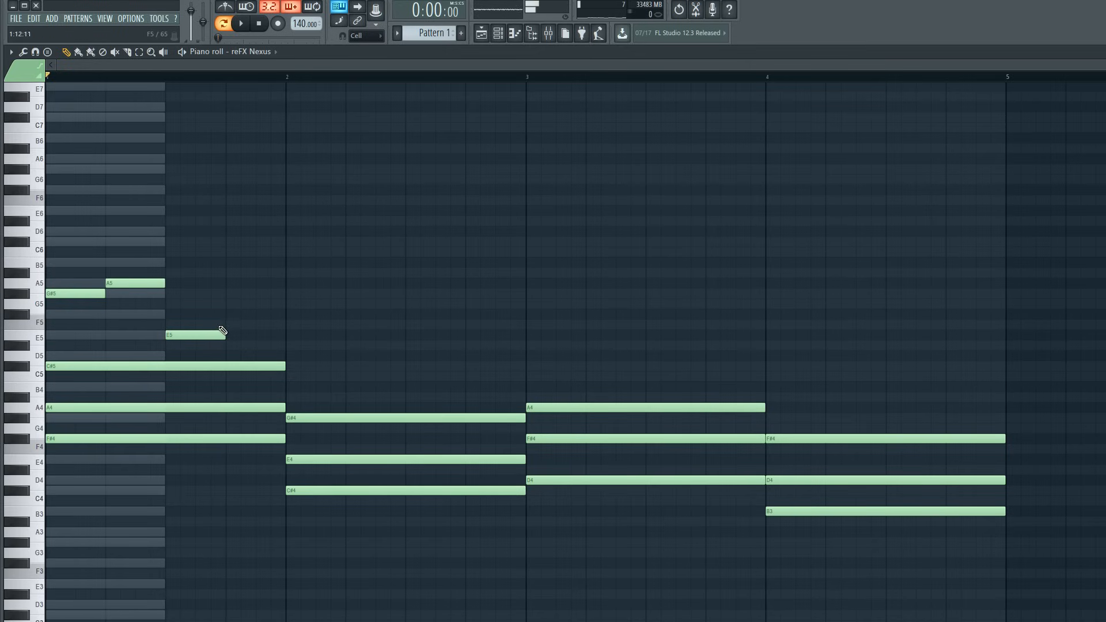
pyautogui.click(232, 314)
pyautogui.press('space')
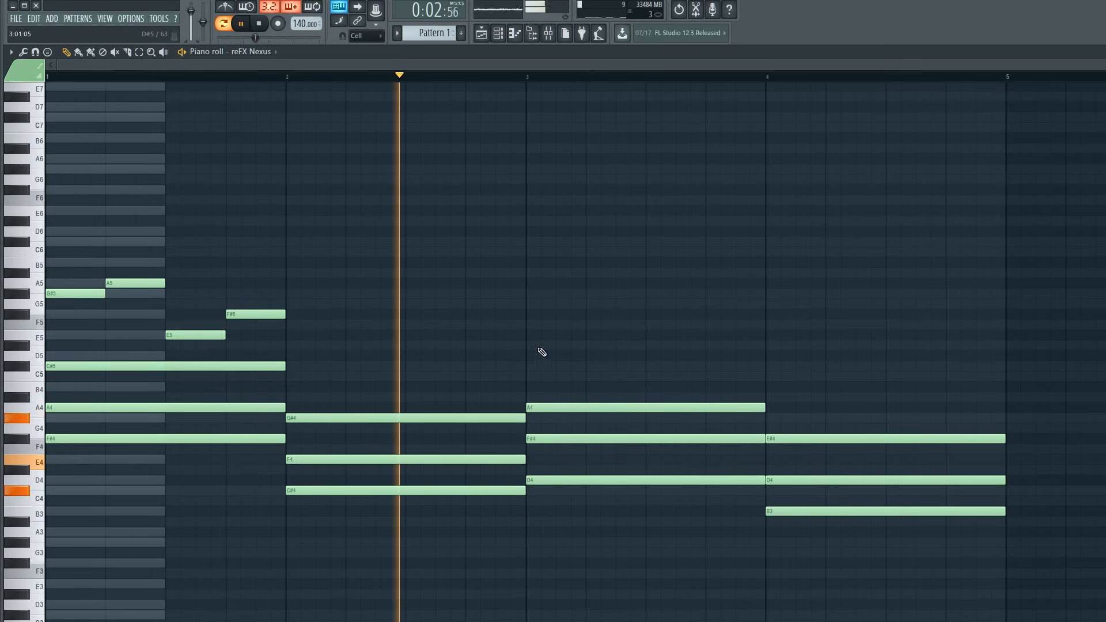
pyautogui.press('space')
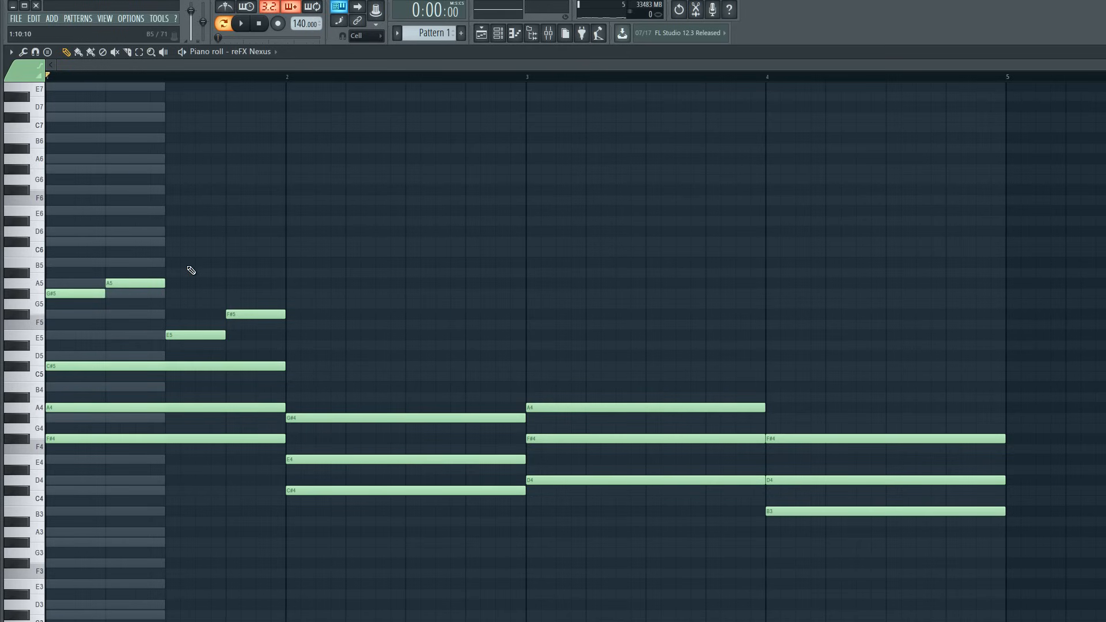
# Rework the bar 1 melody into two half-bar notes: delete E5, F#5 and A5, lengthen G#5 to two beats and add E5 on beat 3.
pyautogui.rightClick(190, 335)
pyautogui.rightClick(248, 314)
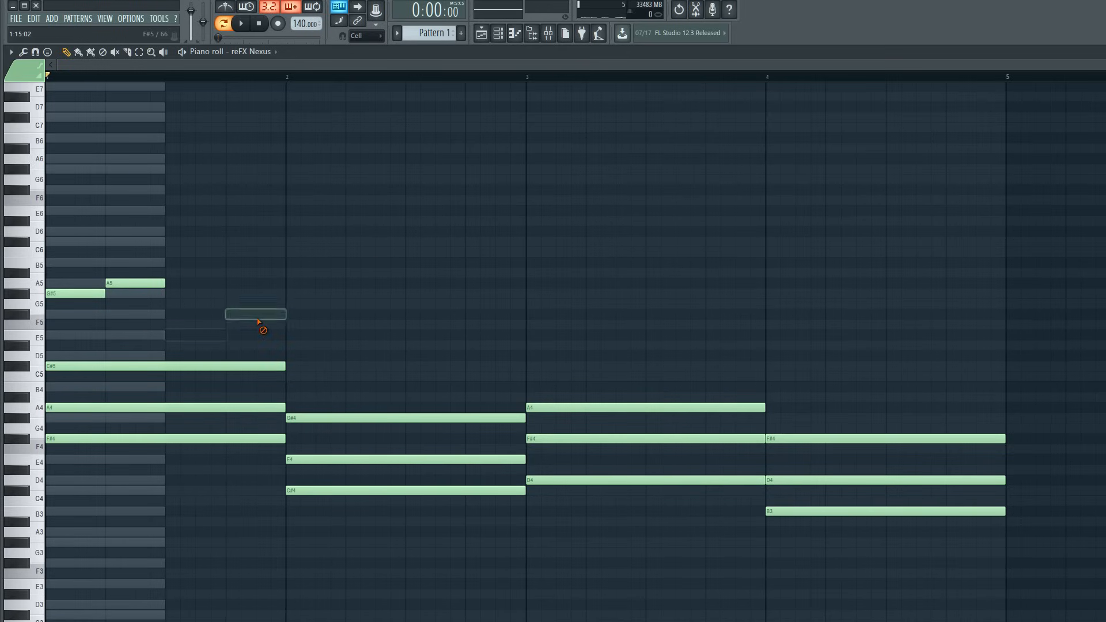
pyautogui.rightClick(139, 282)
pyautogui.moveTo(106, 299)
pyautogui.mouseDown()
pyautogui.moveTo(148, 294)
pyautogui.moveTo(170, 306)
pyautogui.mouseUp()
pyautogui.click(177, 334)
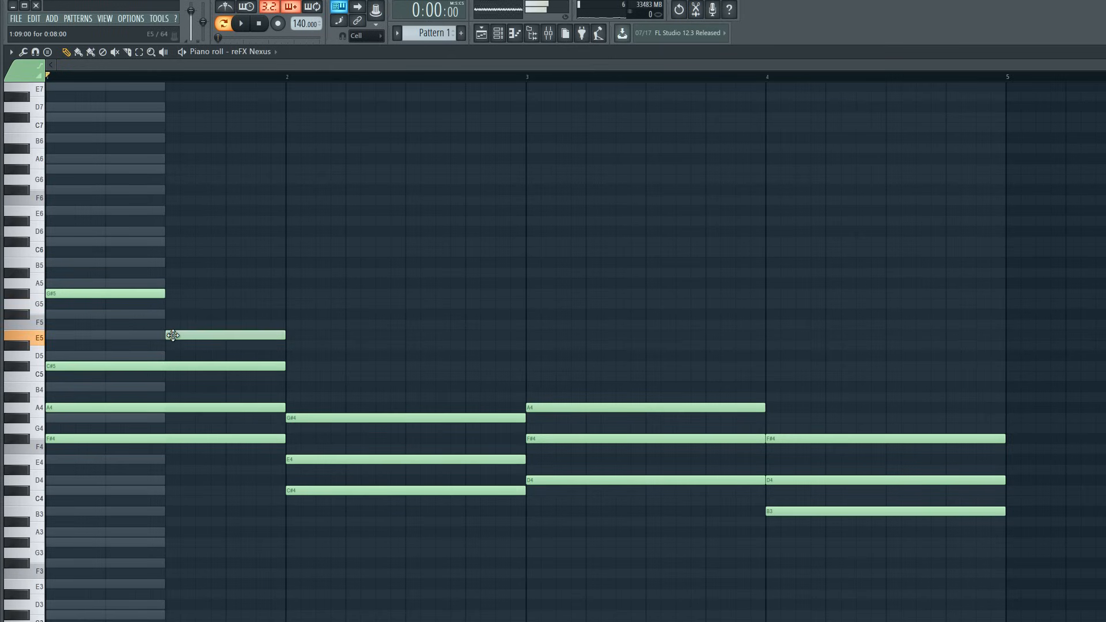
# Add two-beat melody notes F#5 and C#5 above the bar 2 chord and play the pattern.
pyautogui.click(291, 314)
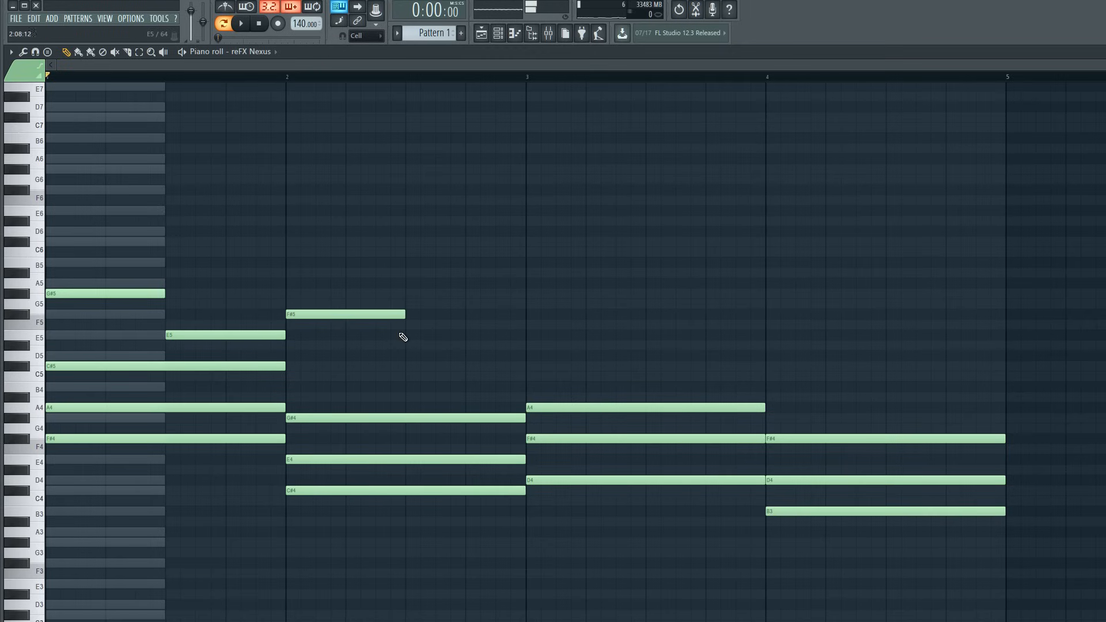
pyautogui.click(409, 356)
pyautogui.moveTo(410, 357); pyautogui.dragTo(410, 370)
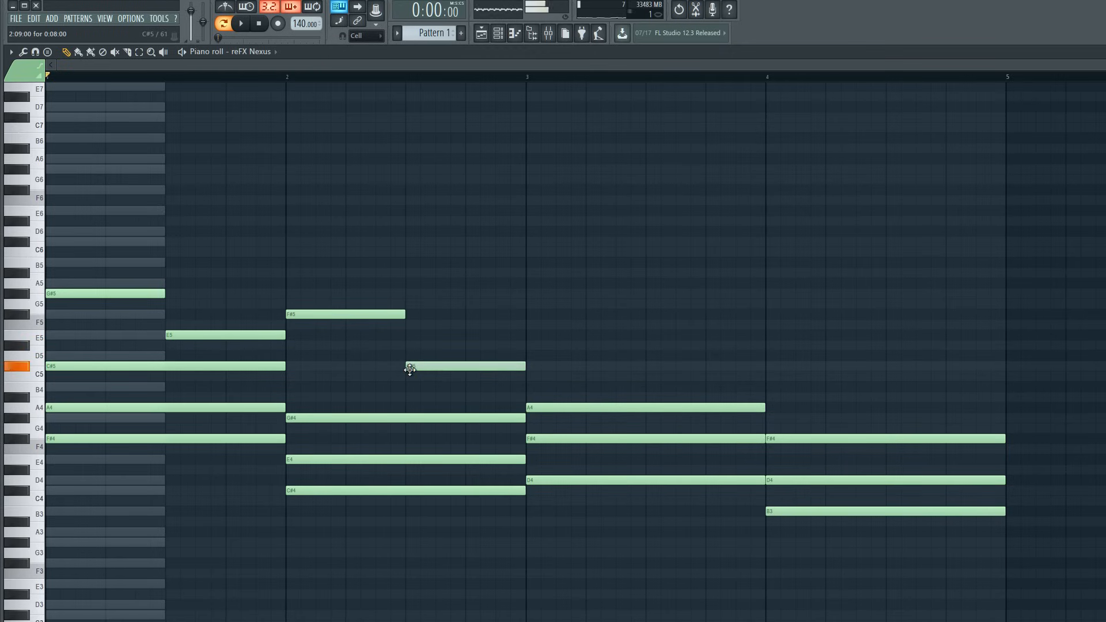
pyautogui.press('space')
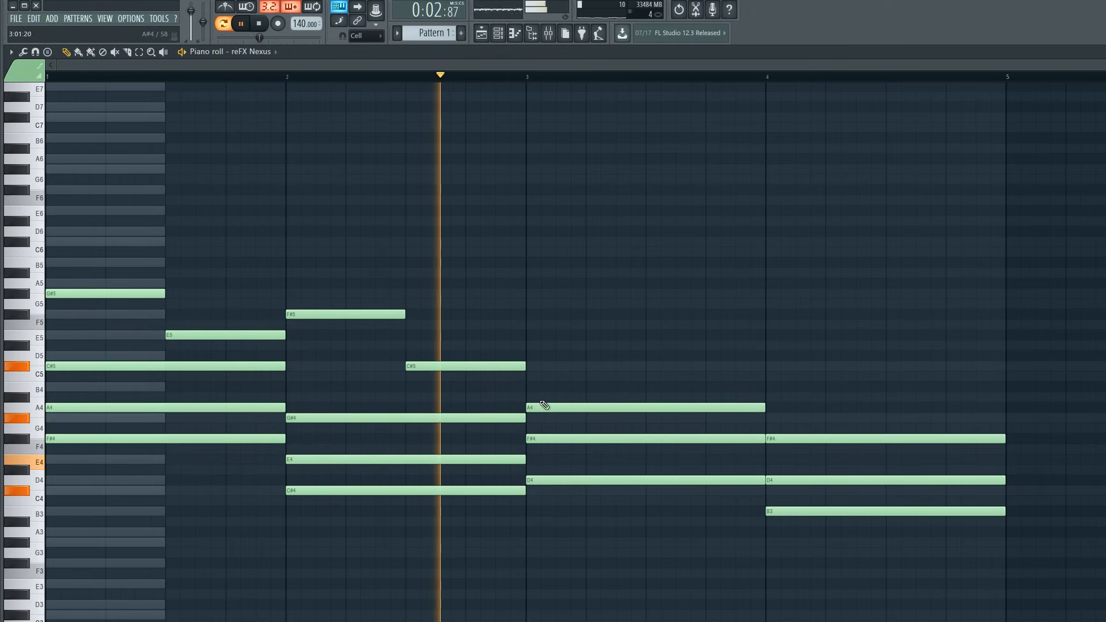
pyautogui.press('space')
# Add two-beat melody notes D5 and E5 above the bar 3 chord, playing the pattern after placing D5.
pyautogui.click(534, 356)
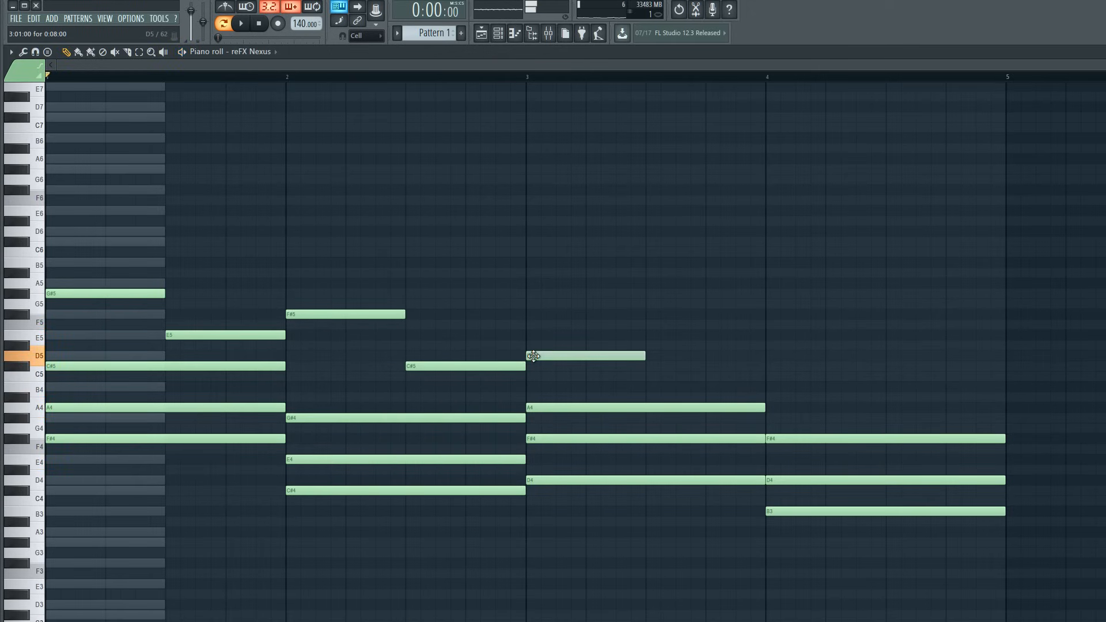
pyautogui.press('space')
pyautogui.press('space')
pyautogui.moveTo(650, 346); pyautogui.dragTo(654, 328)
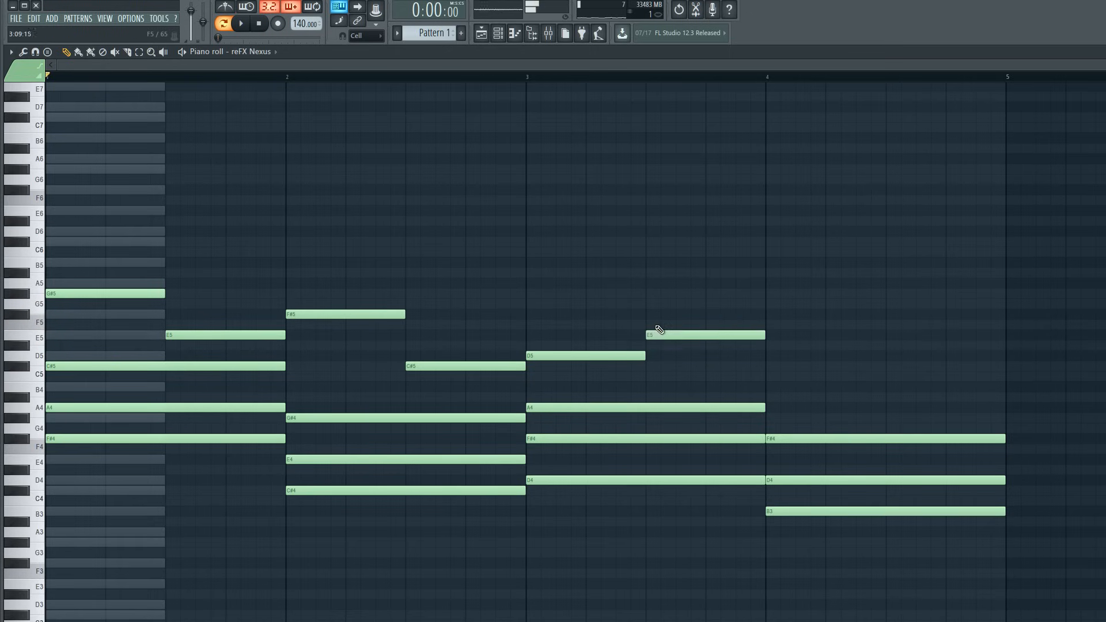
# Complete the melody with two-beat notes B5 and A5 above the bar 4 chord and play the whole pattern.
pyautogui.moveTo(769, 254); pyautogui.dragTo(767, 271)
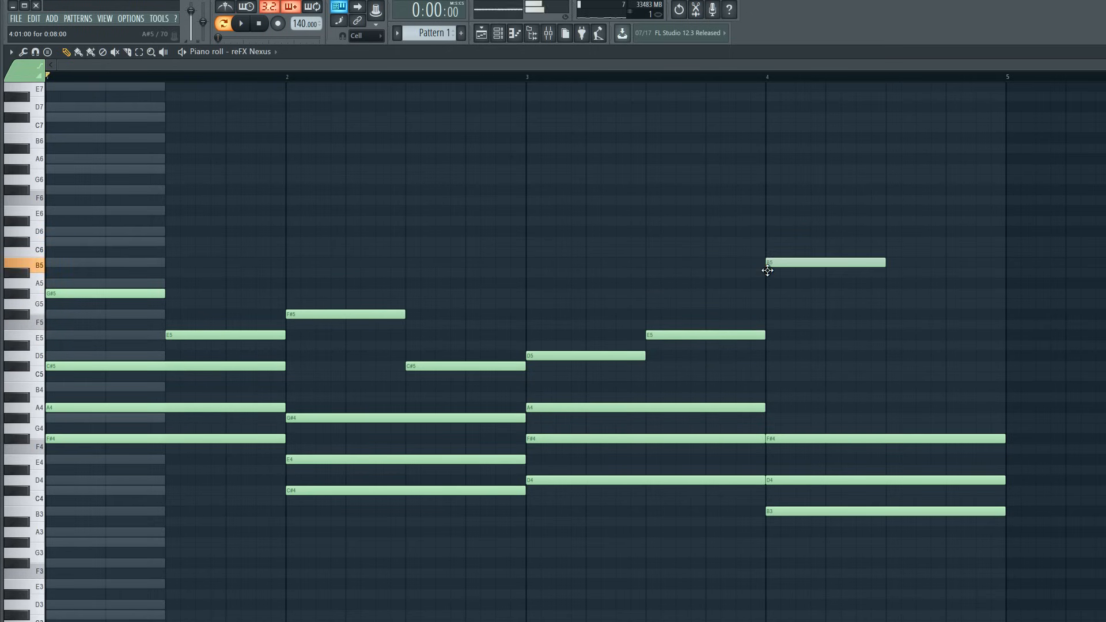
pyautogui.moveTo(900, 294)
pyautogui.mouseDown()
pyautogui.moveTo(903, 282)
pyautogui.moveTo(890, 282)
pyautogui.mouseUp()
pyautogui.press('space')
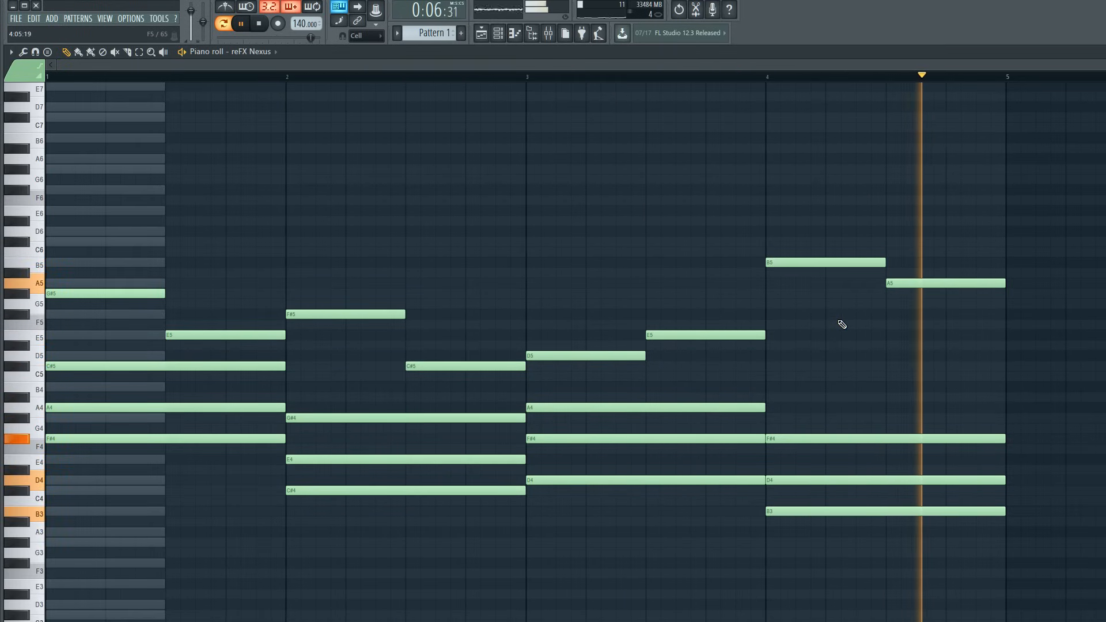
pyautogui.press('space')
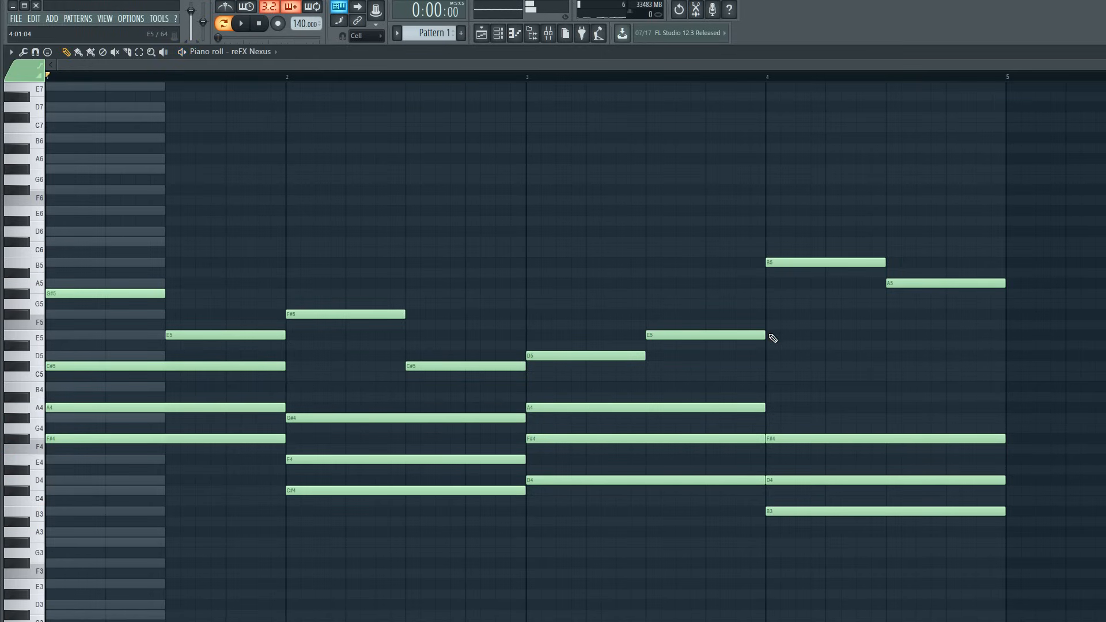